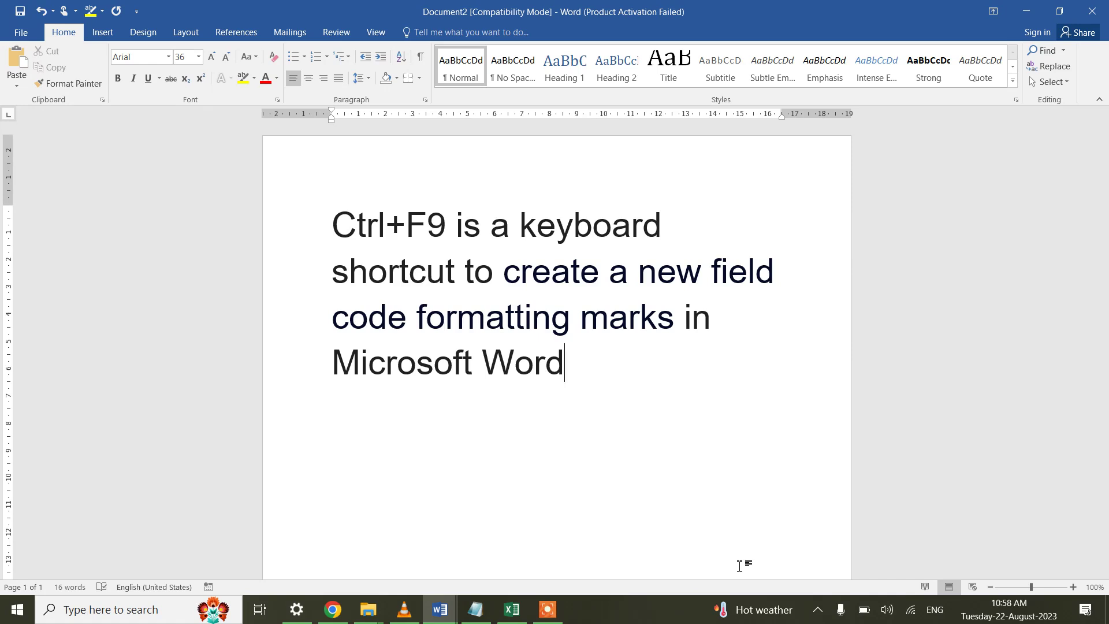
Add a new line reading '1> CardText' below the Ctrl+F9 field code paragraph
key(Return)
text(1> C)
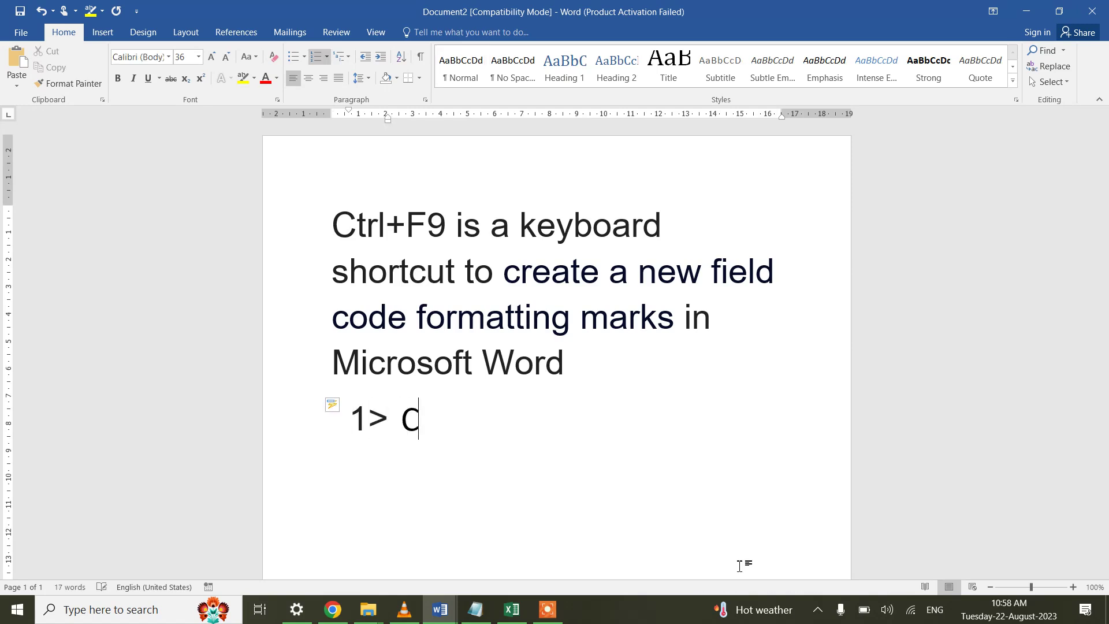
text(ardText)
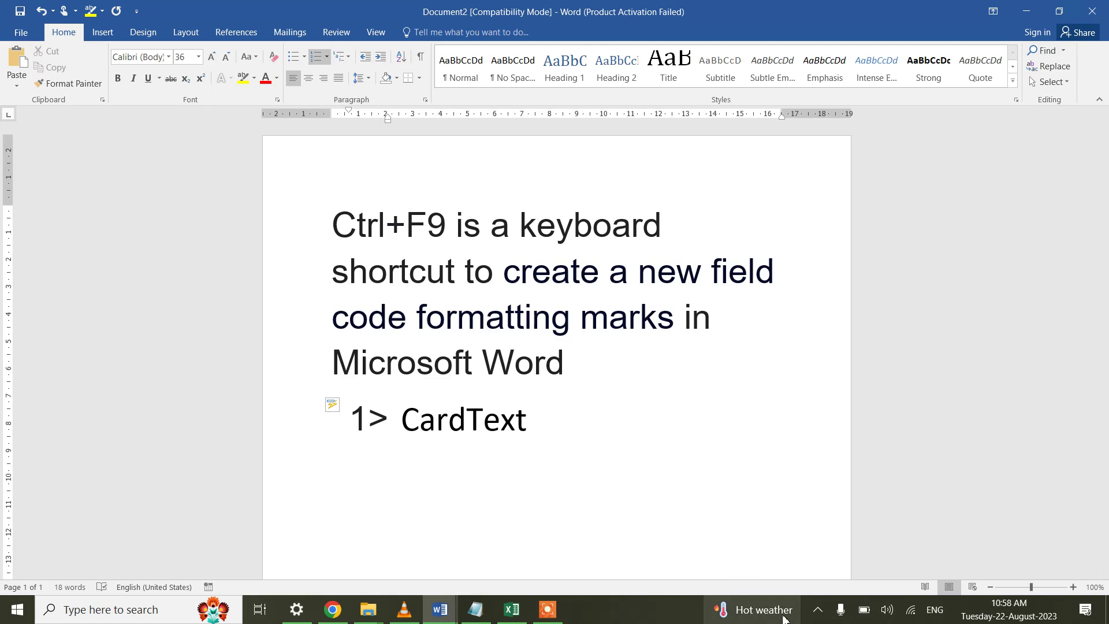
Switch to Document4 and type the number 989
click(445, 610)
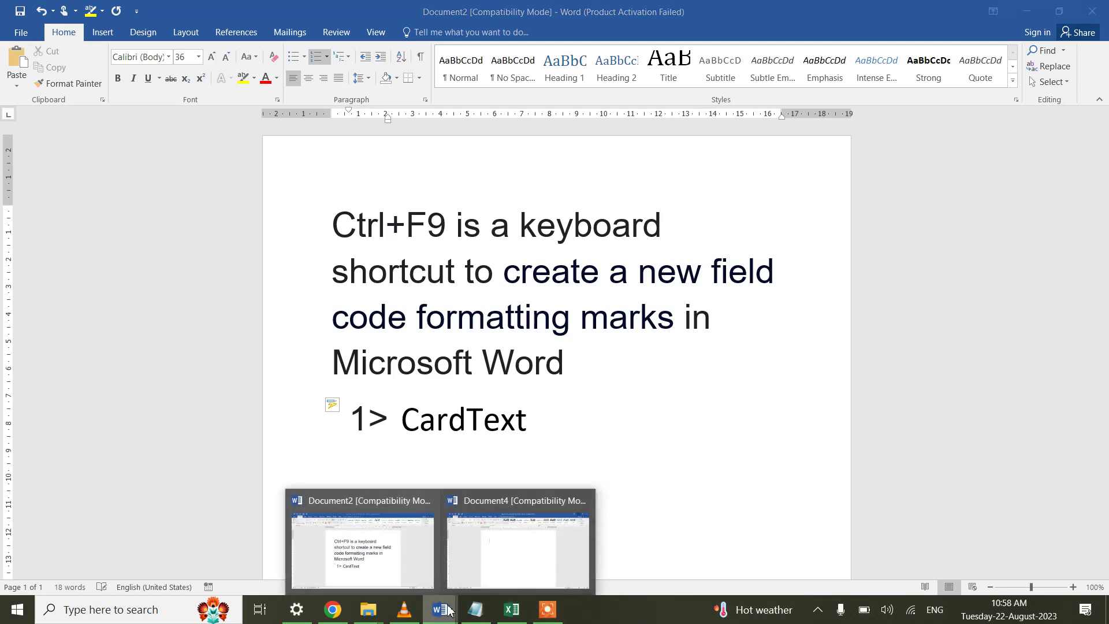
click(508, 523)
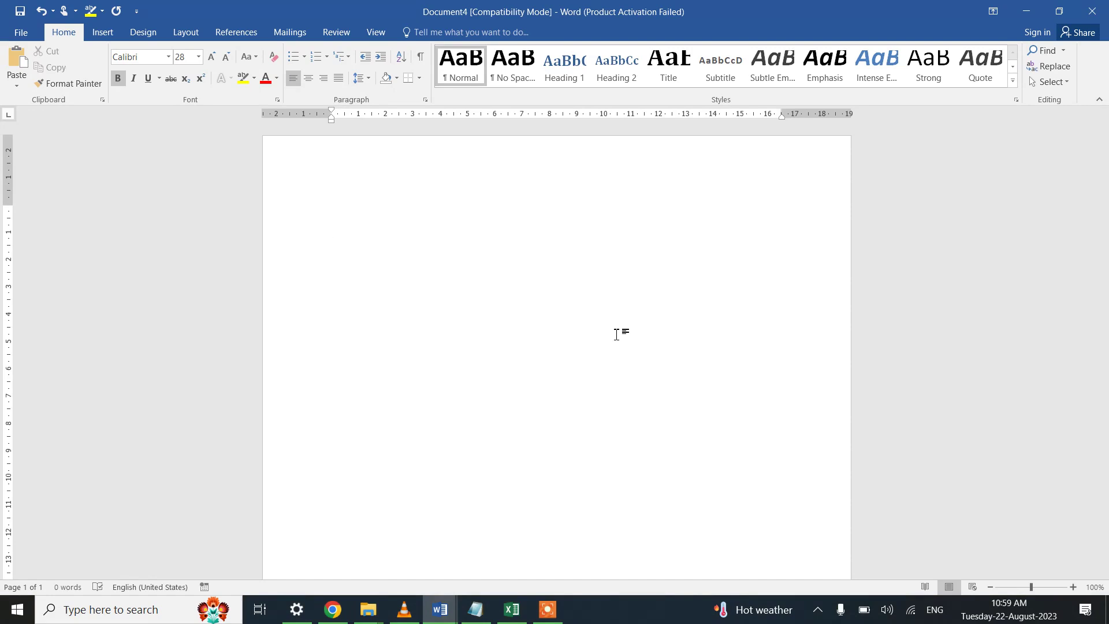
text(98)
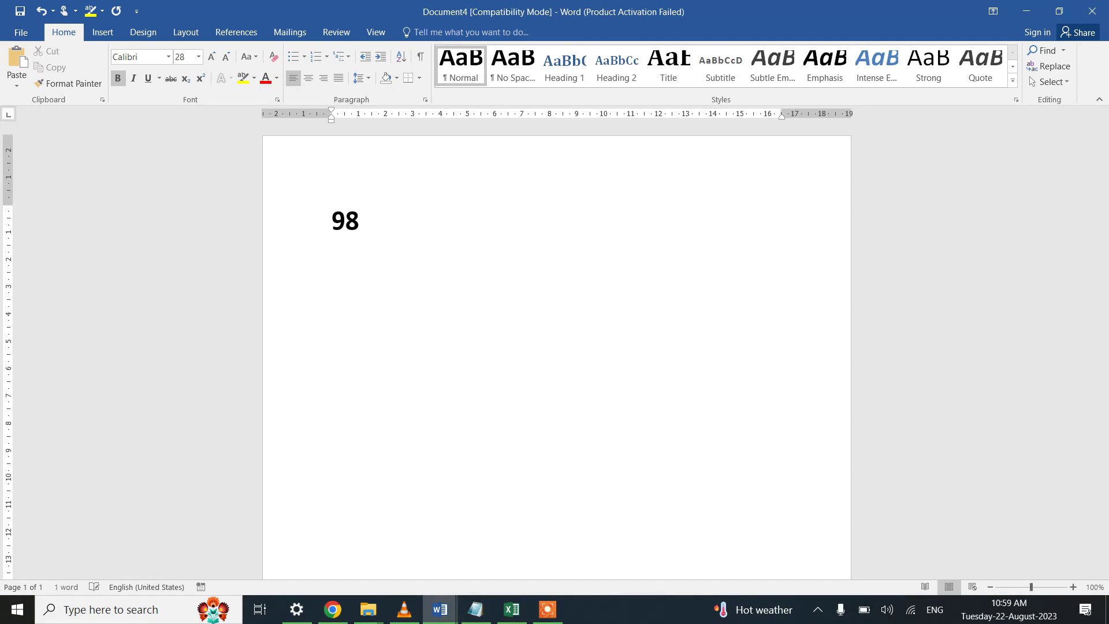
text(9)
Wrap 989 in a field as {=989 \*cardtext} and update it to show the words
key(shift+Left)
key(shift+Left)
key(shift+Left)
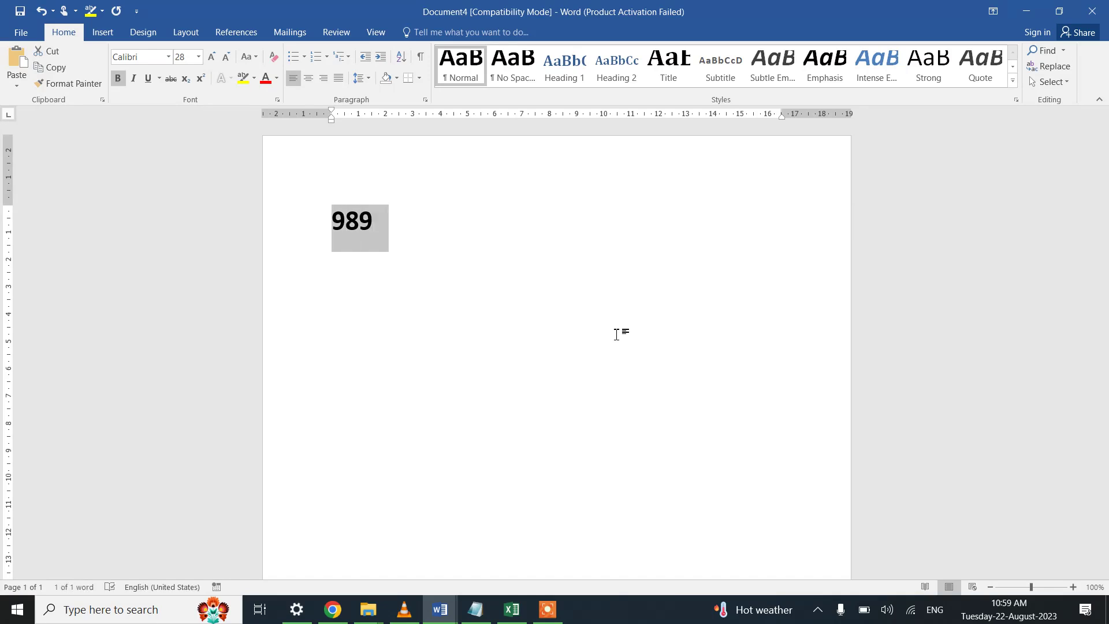
key(ctrl+F9)
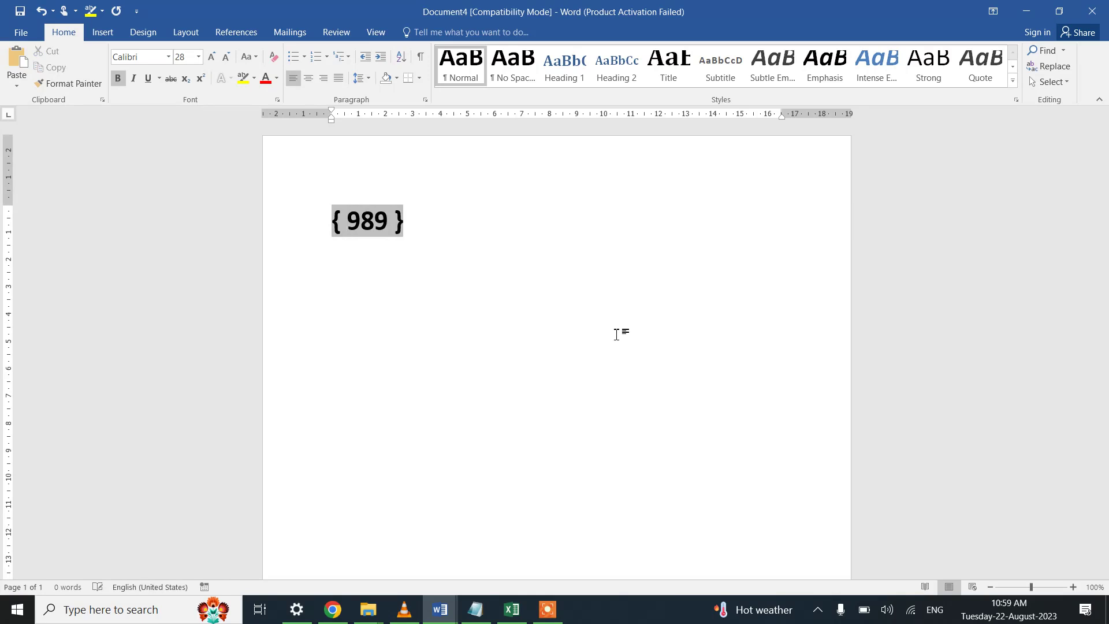
text(=)
click(402, 221)
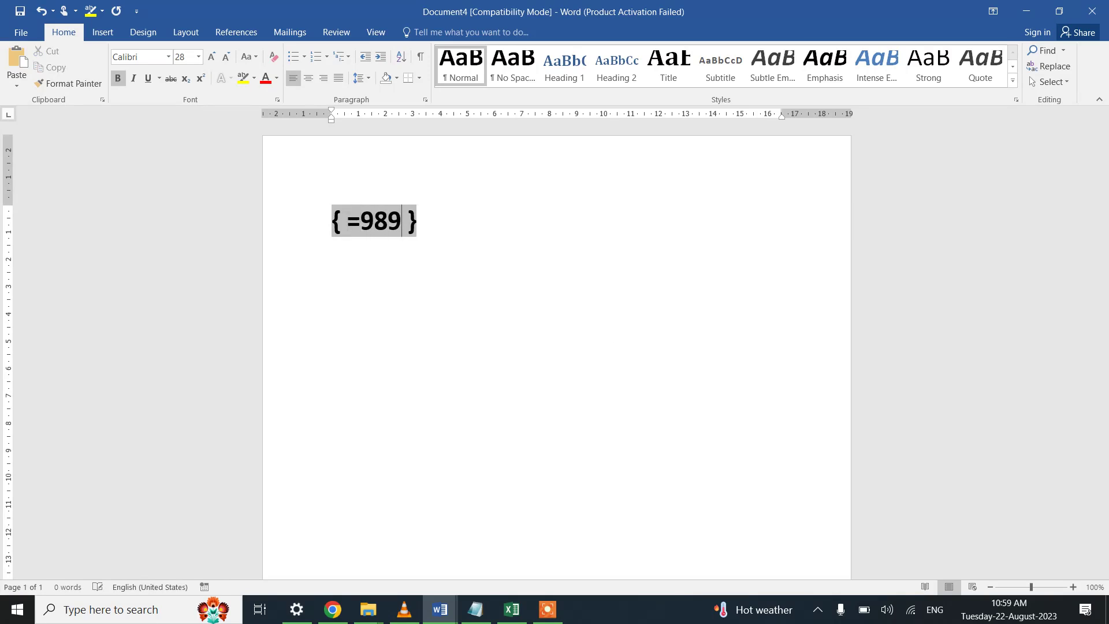
text(\*cardtext)
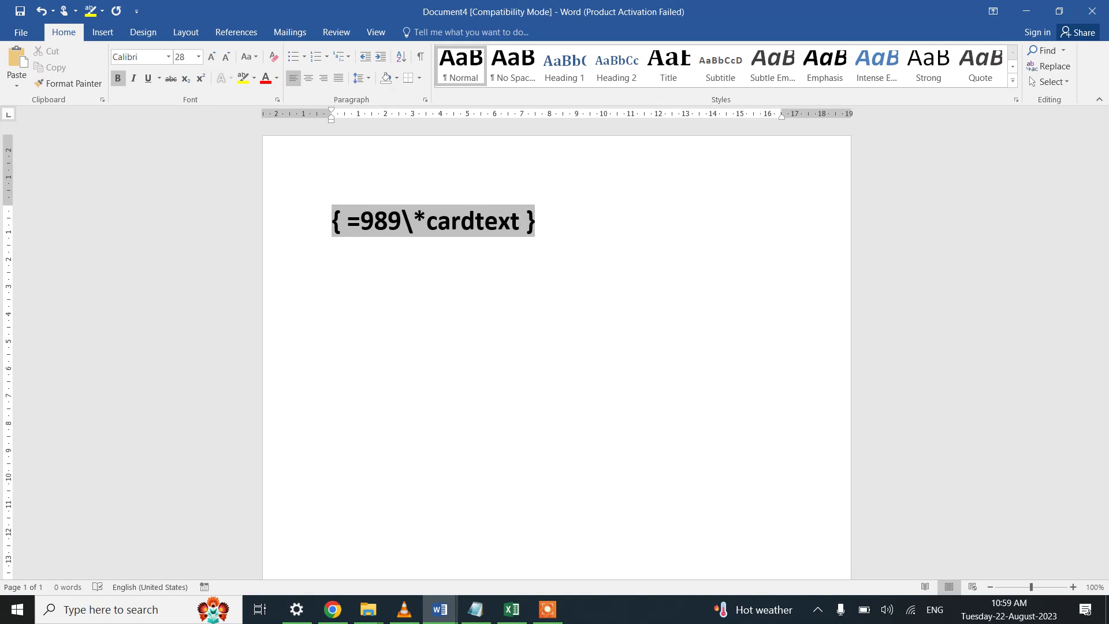
key(F9)
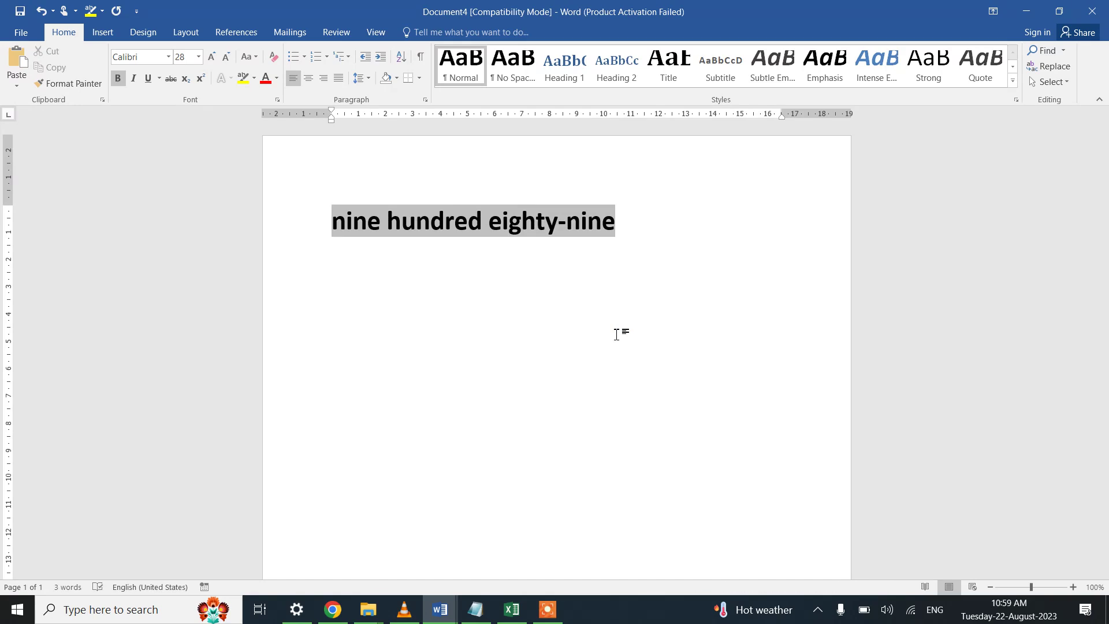
Back in Document2, add empty braces '{}' after CardText
mouse_move(445, 618)
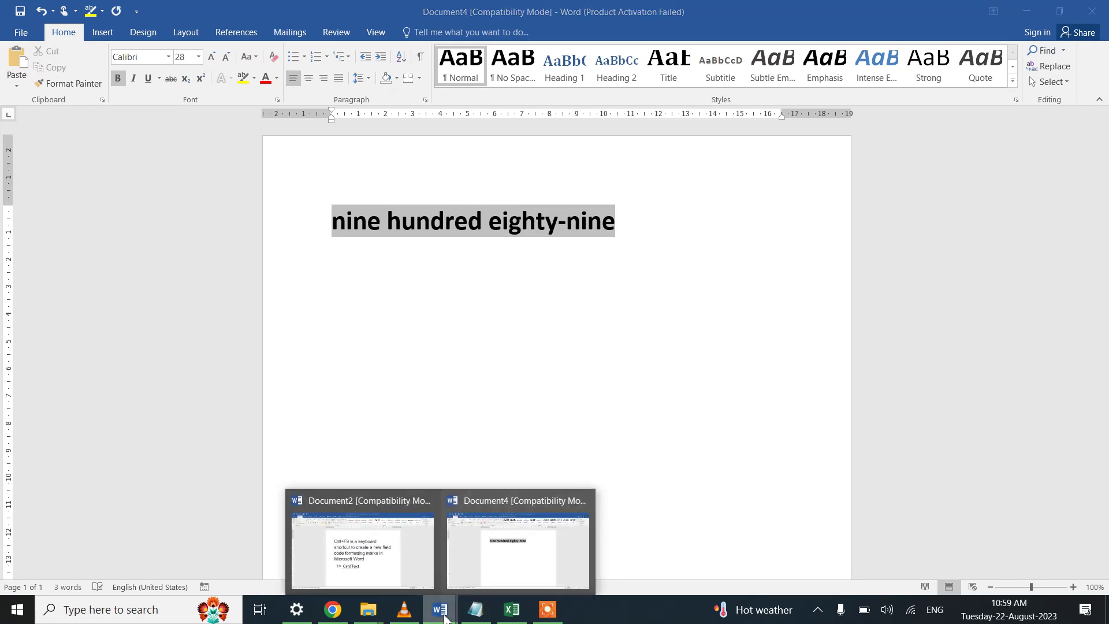
click(404, 563)
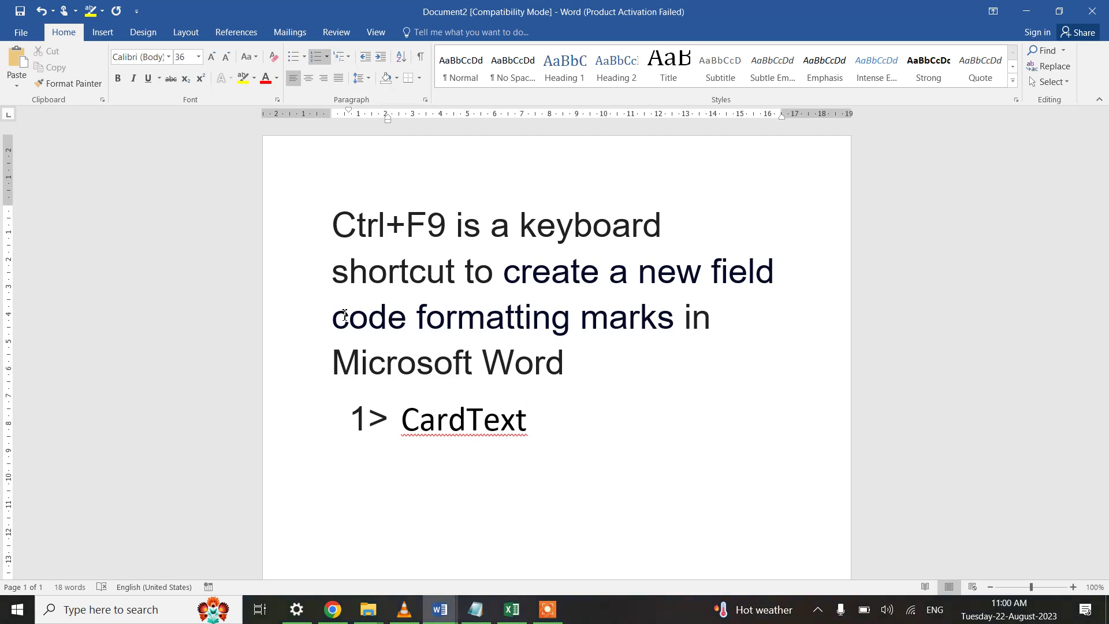
text({})
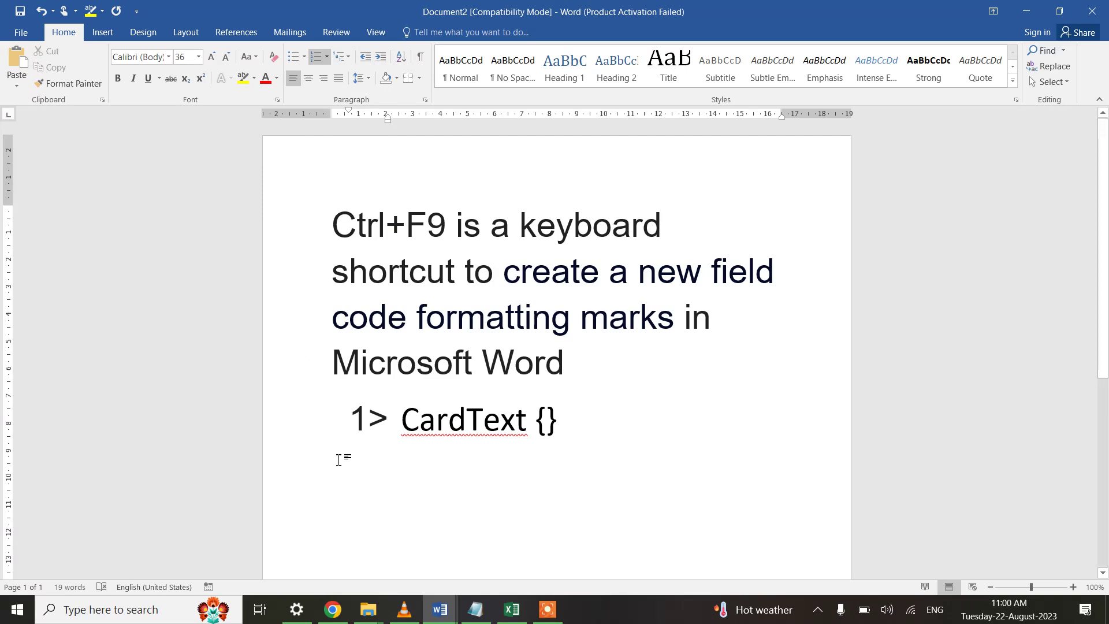
Add a second list item reading 'Pop Baloon'
key(Return)
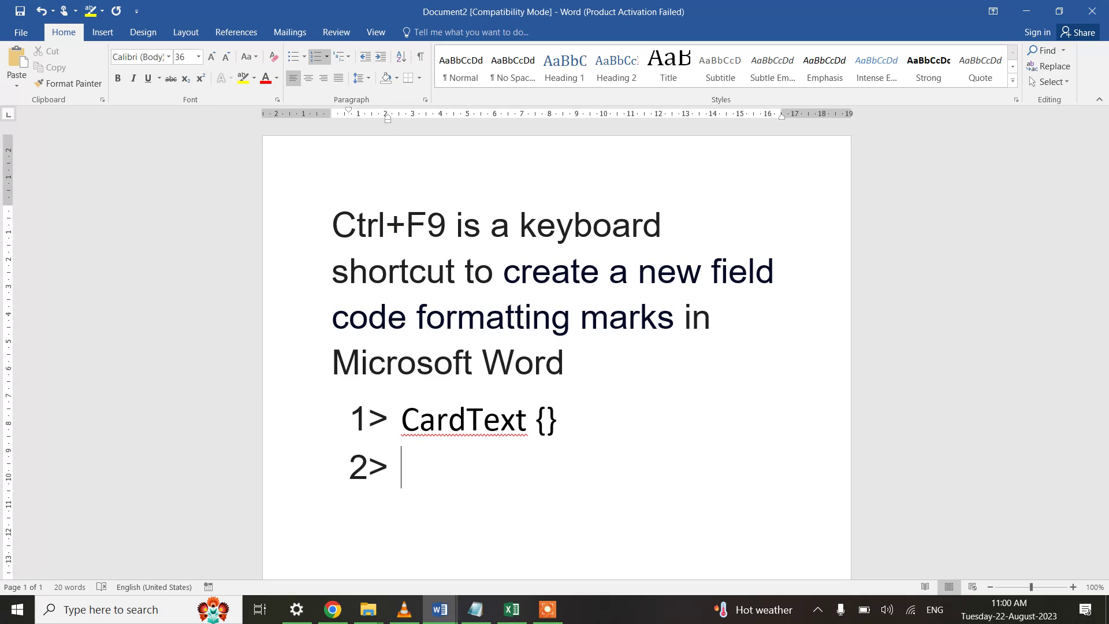
text(Pop )
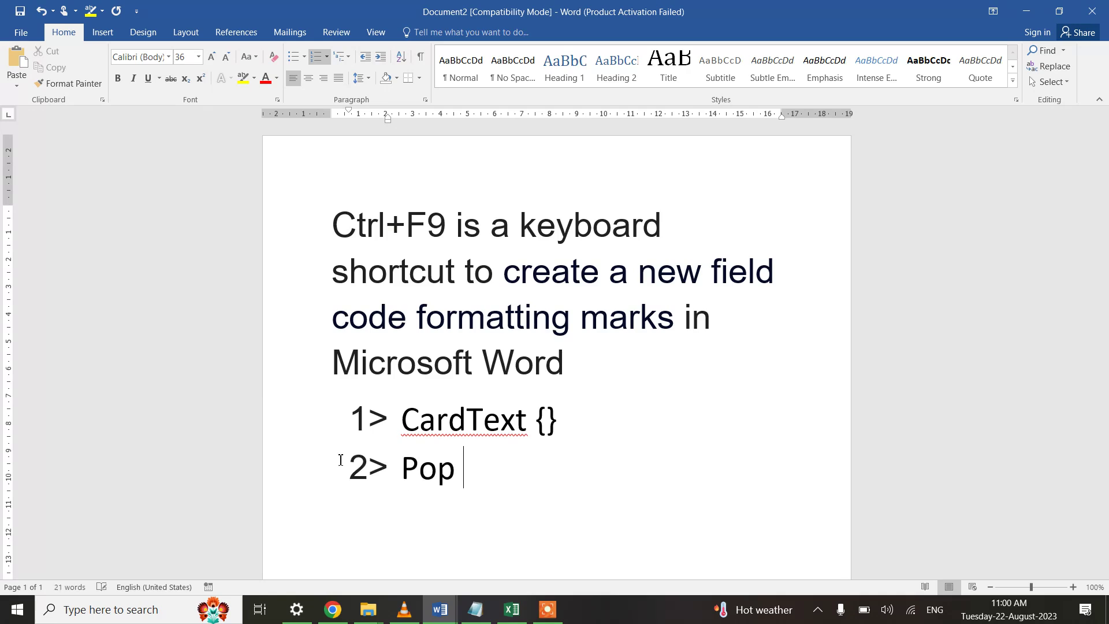
text(Baloo)
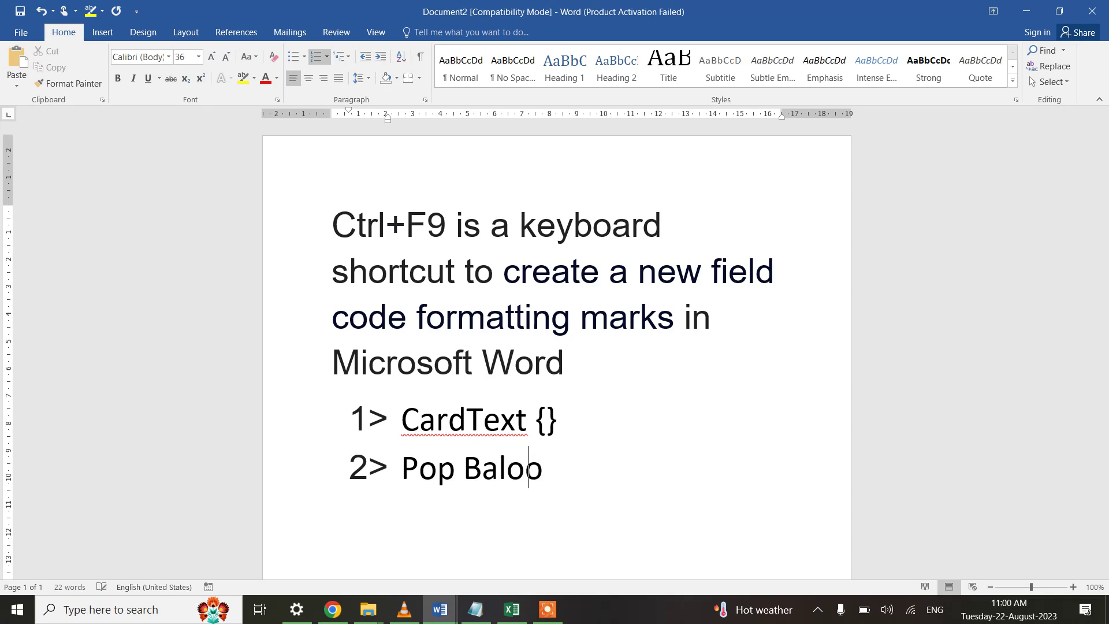
text(n)
In the Notepad AutoTextList code, replace 'example' with 'The Text' and remove the space before \s
click(466, 605)
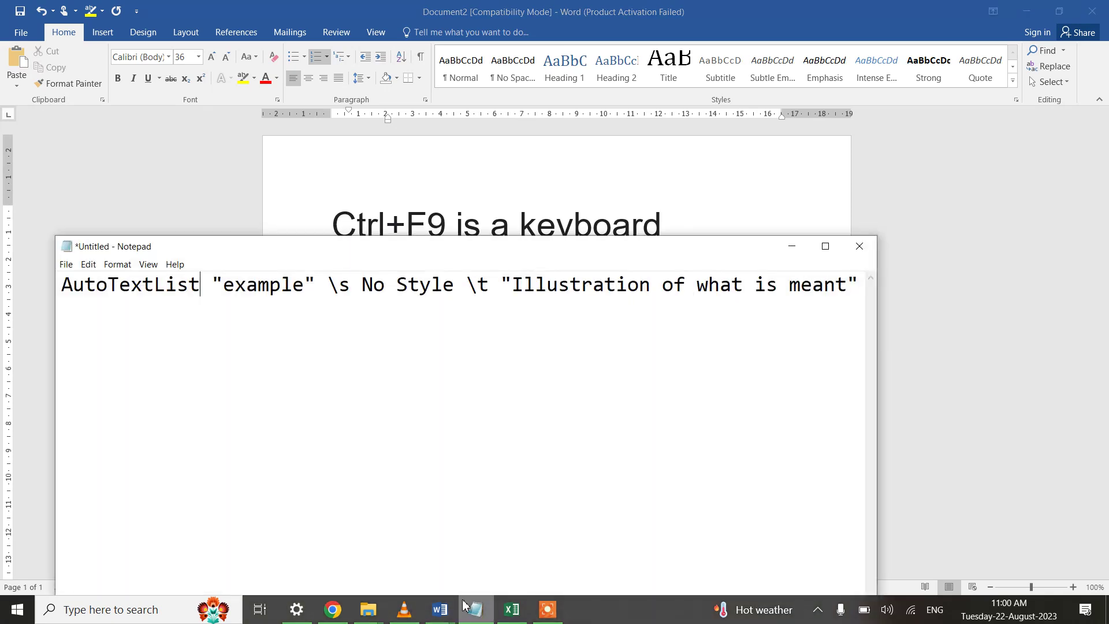
drag(62, 284, 303, 289)
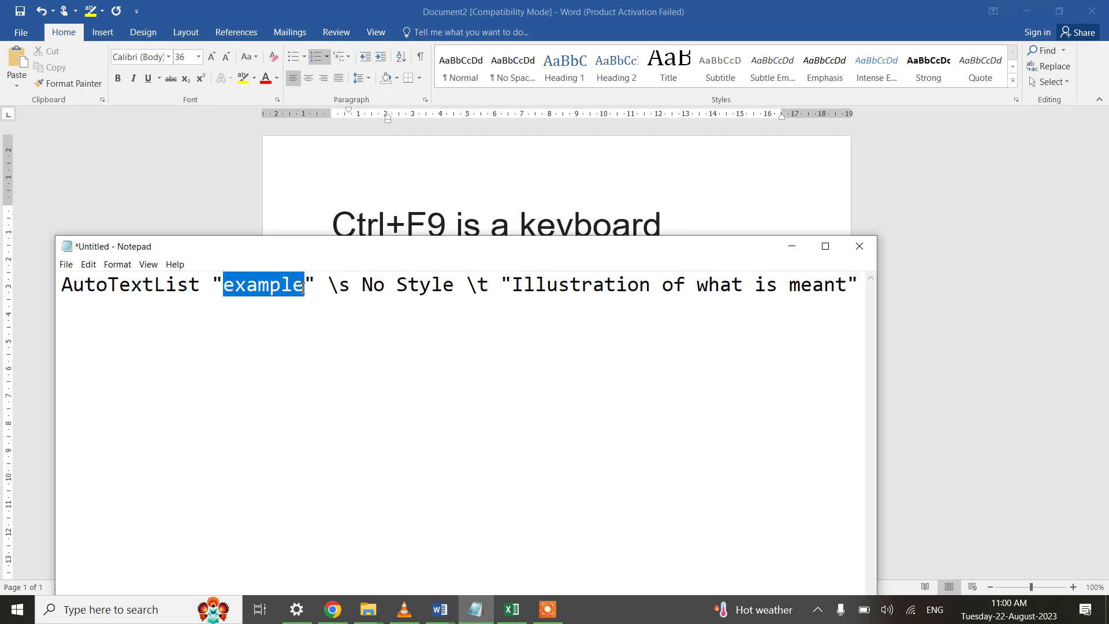
text(The Text)
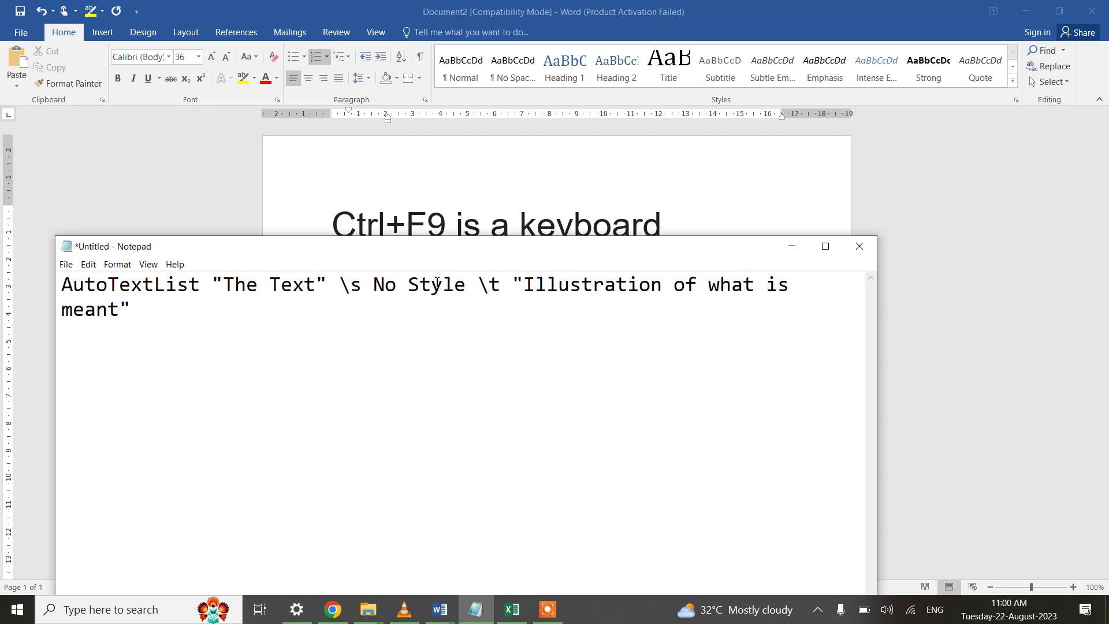
click(342, 286)
key(BackSpace)
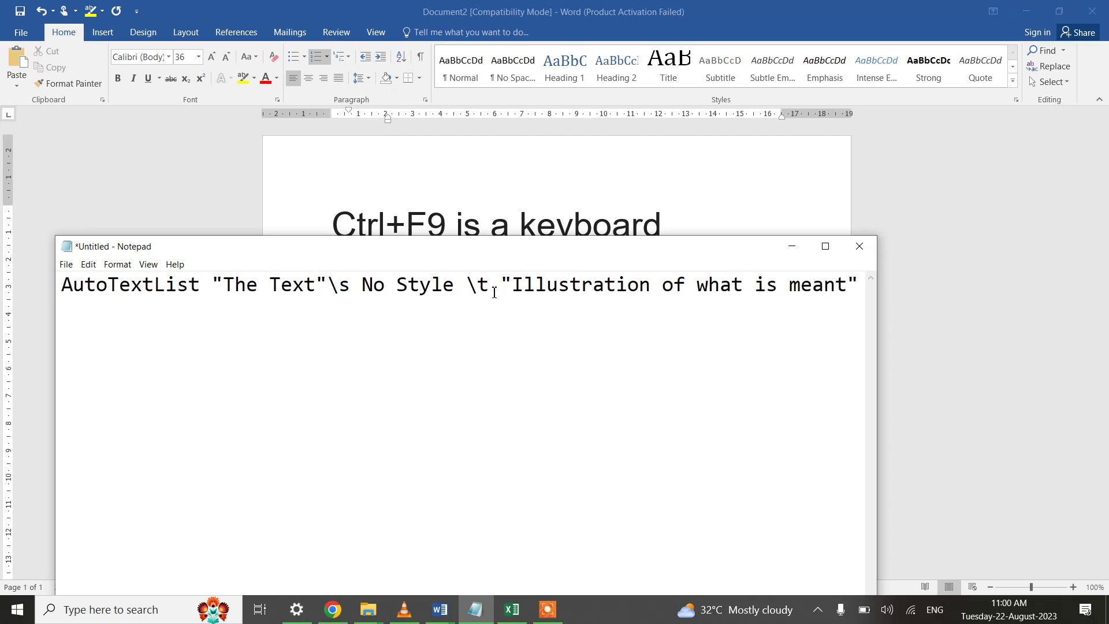
Replace the tip text with 'Pop Up Balloon', then return to Word
drag(512, 284, 846, 287)
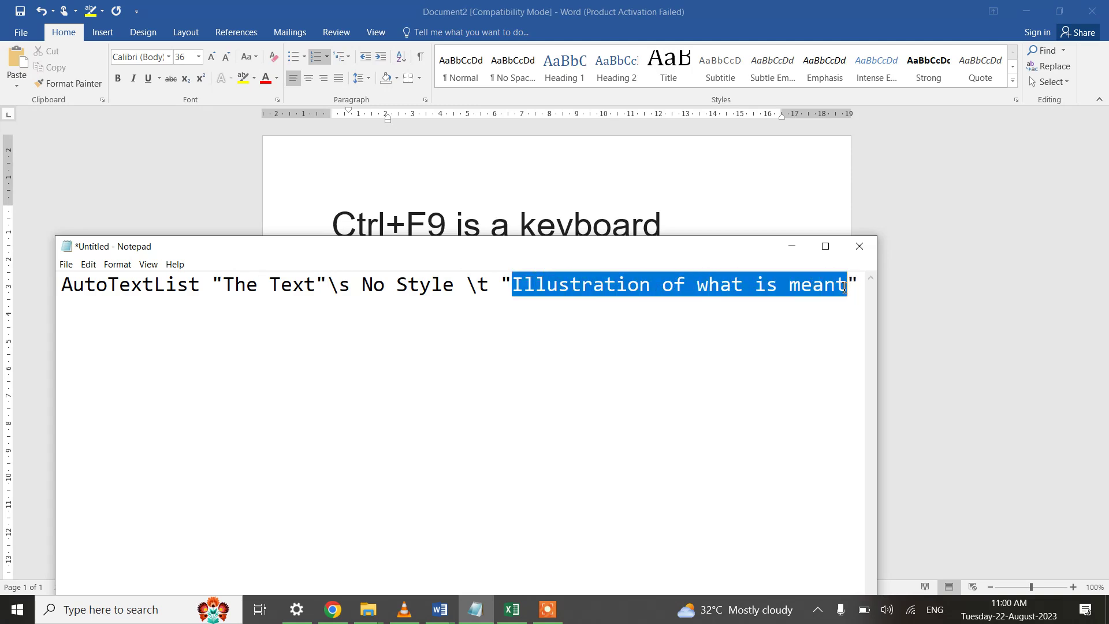
text(Pop Up Ba)
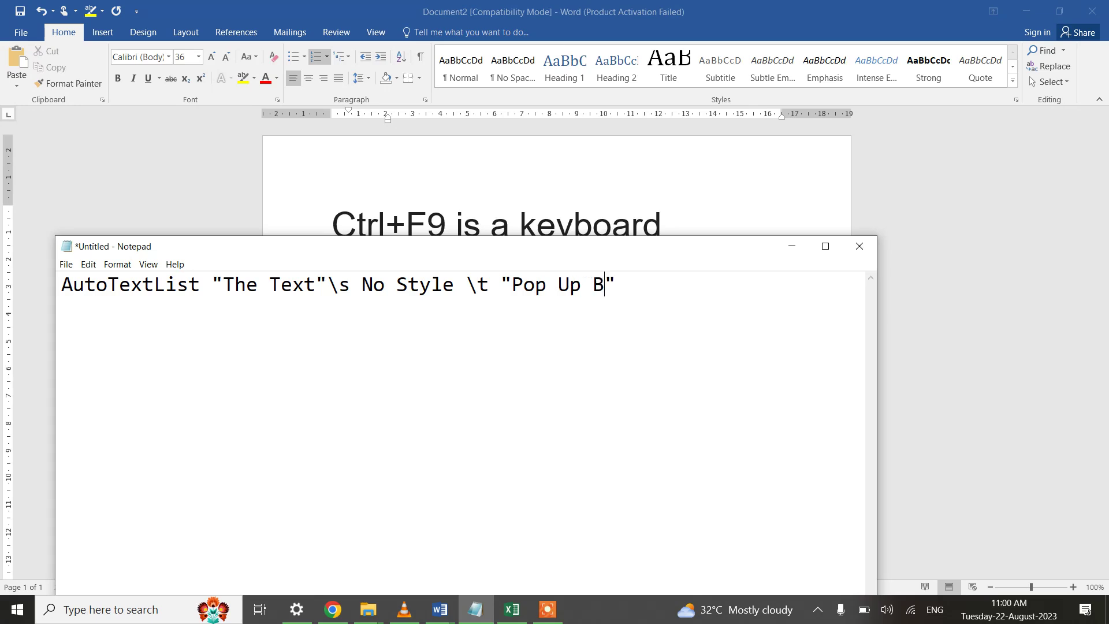
text(l)
key(BackSpace)
text(allo)
key(BackSpace)
key(BackSpace)
text(oon)
key(BackSpace)
key(BackSpace)
key(BackSpace)
text(loon)
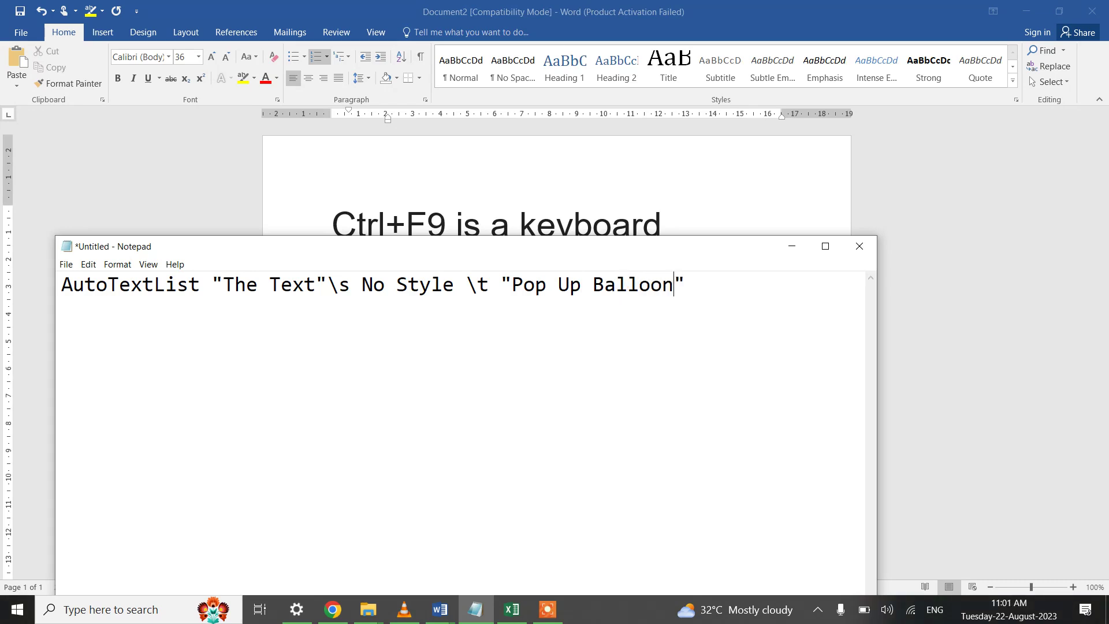
key(alt+Tab)
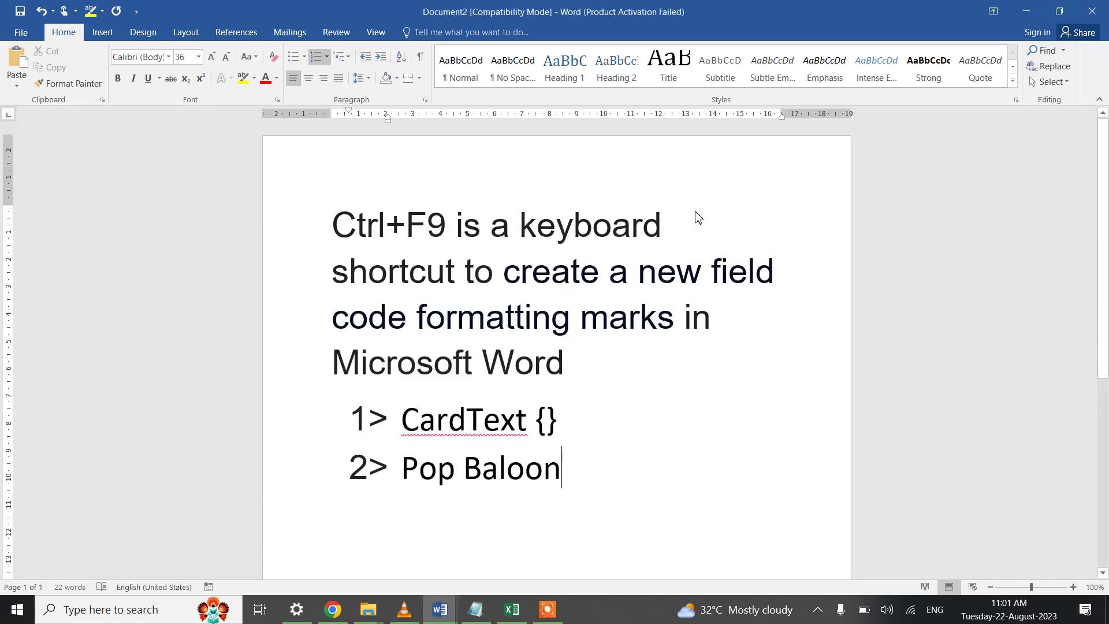
click(438, 617)
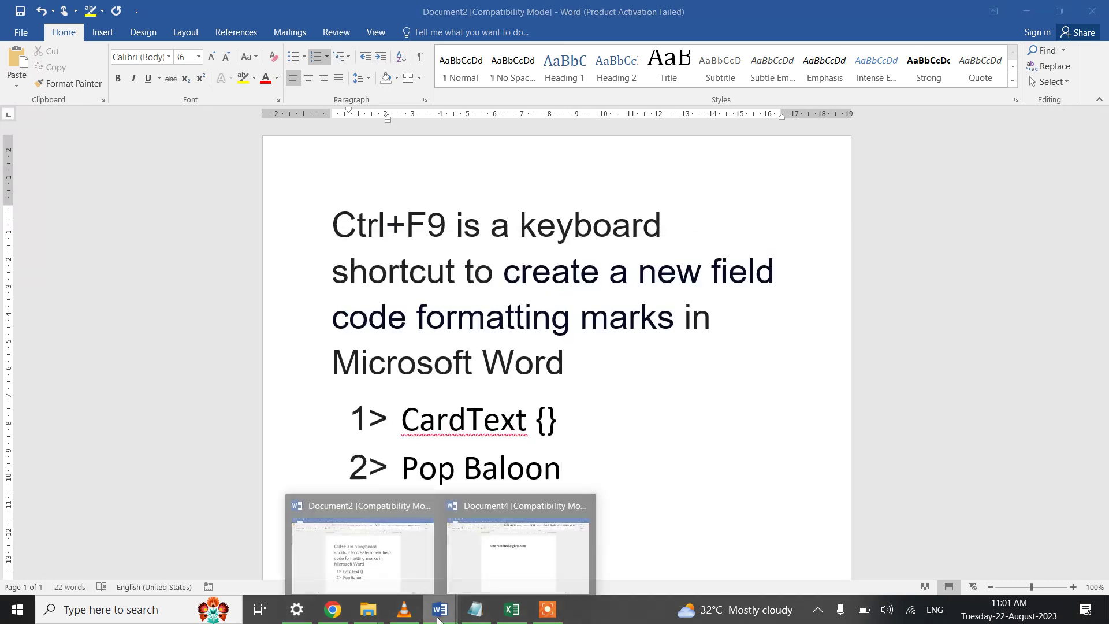
In Document4, add a new line 'This is a' followed by empty field braces
click(489, 555)
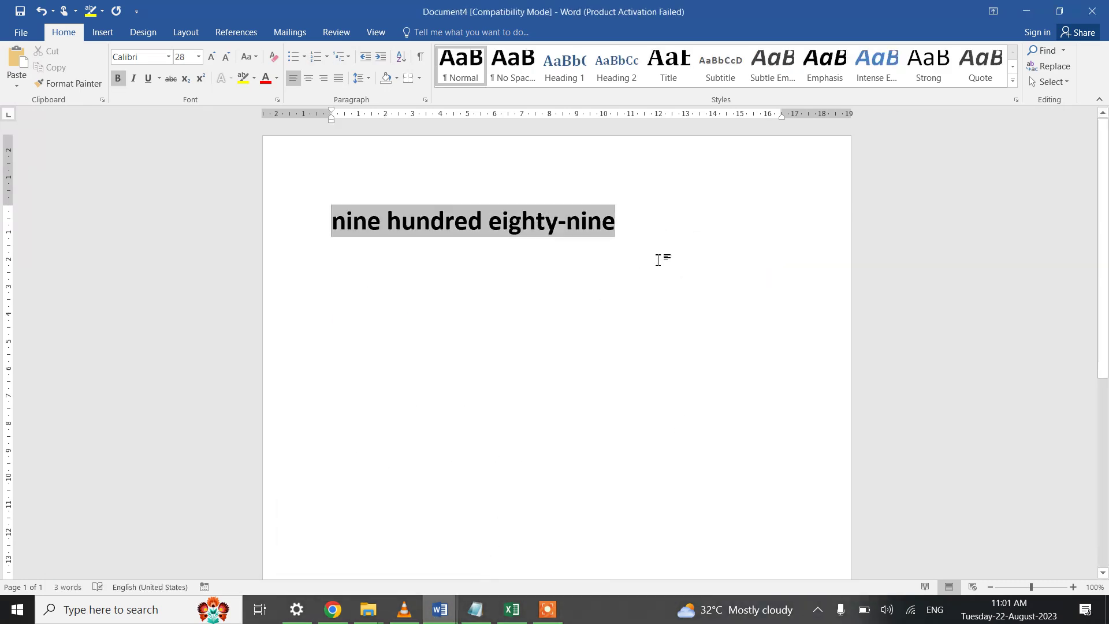
click(644, 232)
key(Return)
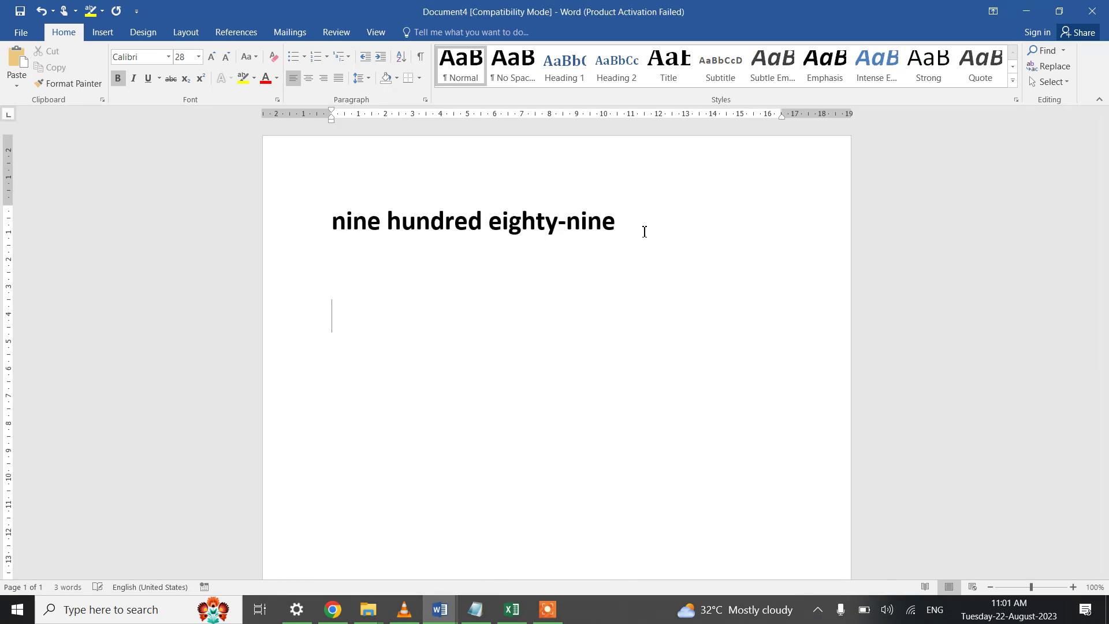
text(This is a)
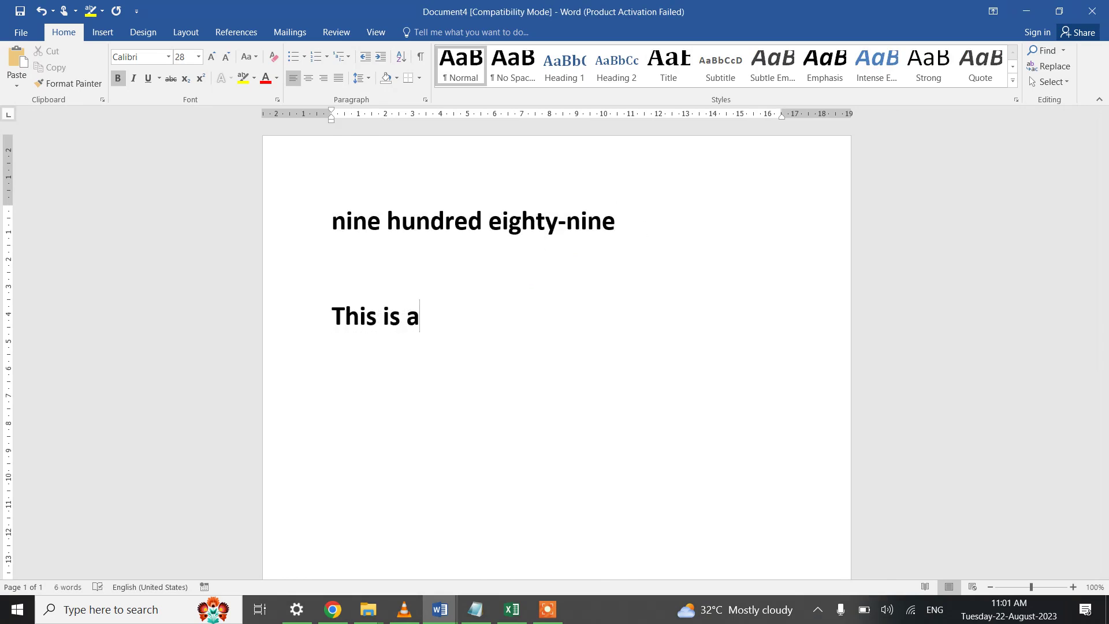
text( text)
key(BackSpace)
key(BackSpace)
key(BackSpace)
key(BackSpace)
key(BackSpace)
key(ctrl+F9)
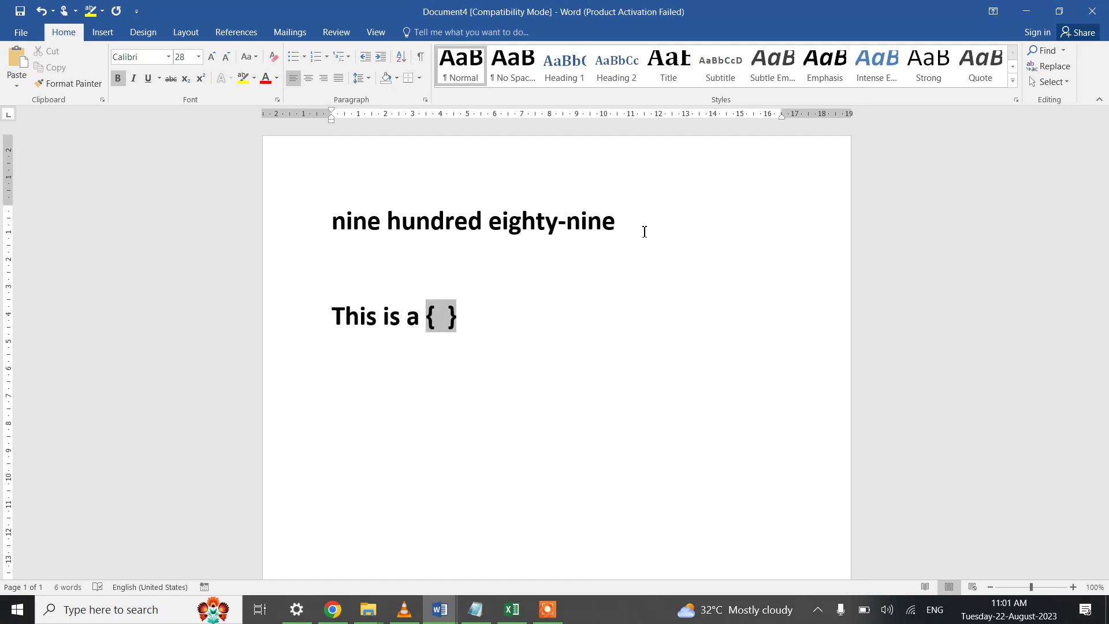
Paste the AutoTextList code from Notepad into the braces and show the field result 'The Text'
click(475, 610)
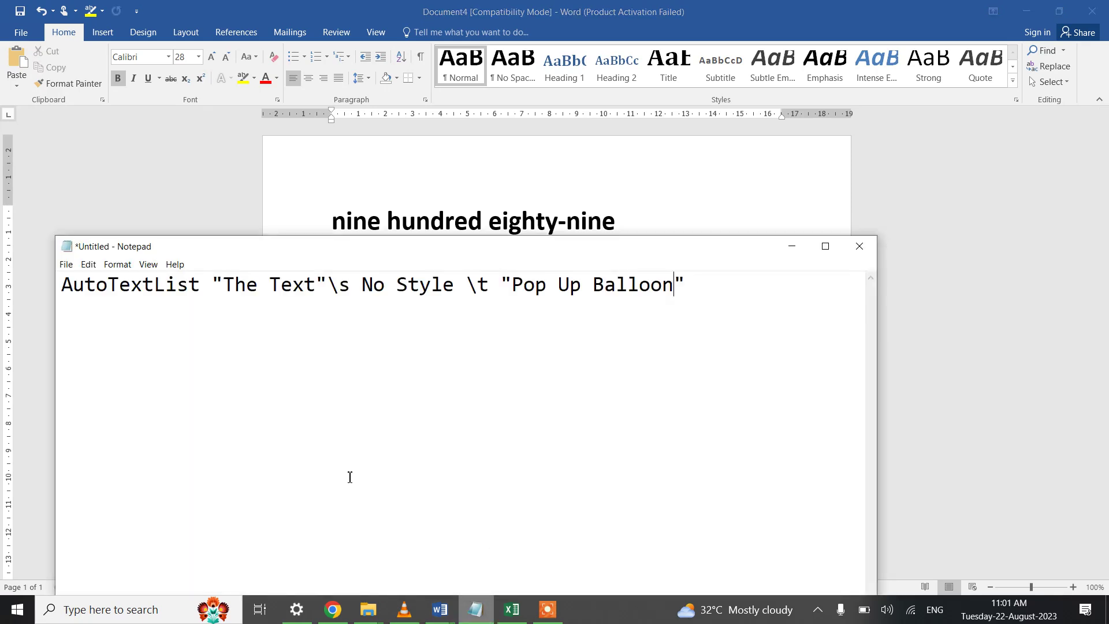
drag(62, 284, 699, 290)
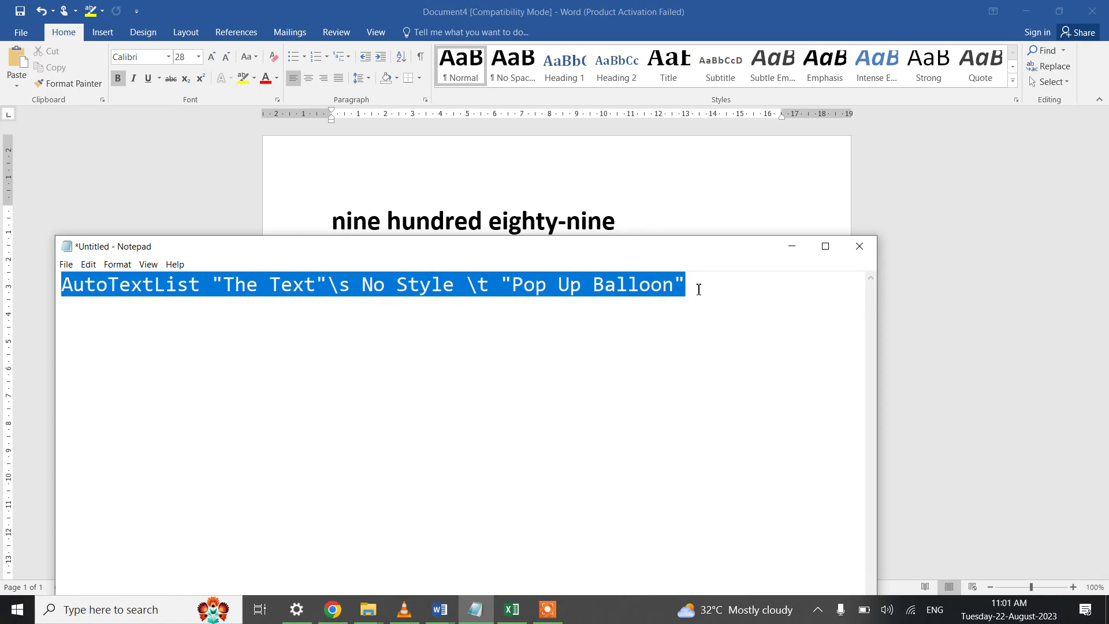
key(ctrl+c)
key(alt+Tab)
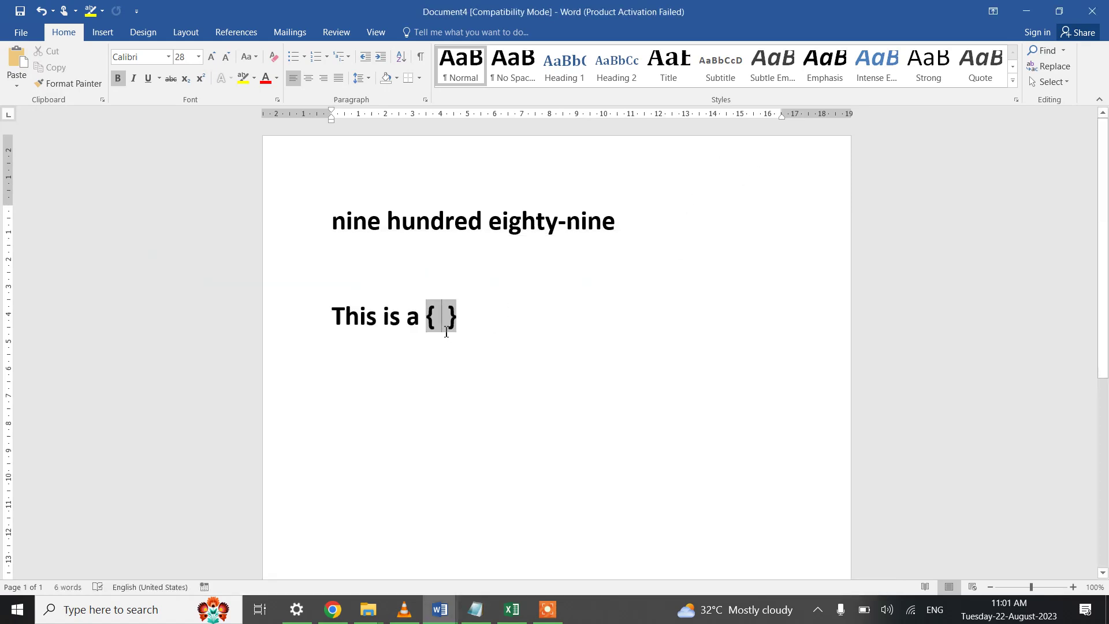
key(ctrl+v)
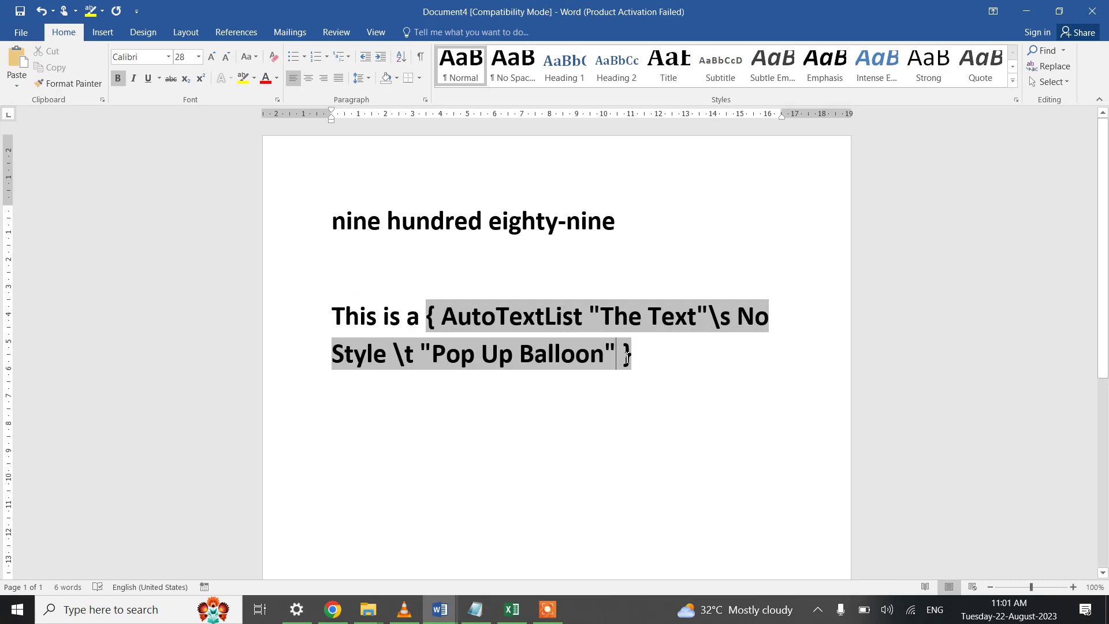
key(shift+F9)
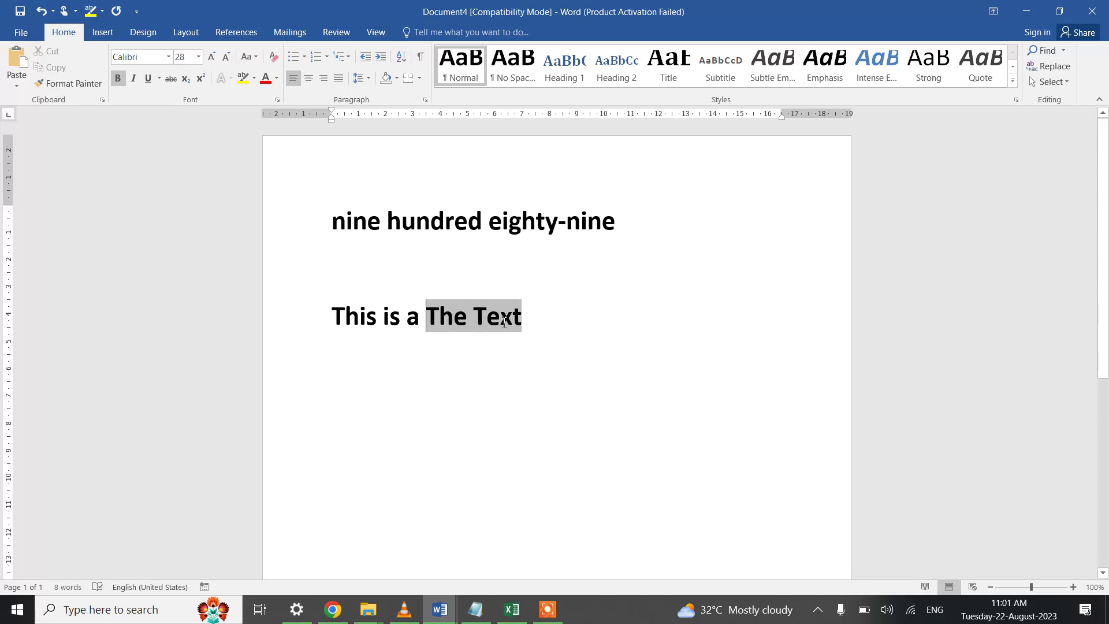
Append 'some more pice of text.' after The Text field, then bring Notepad back up
mouse_move(504, 322)
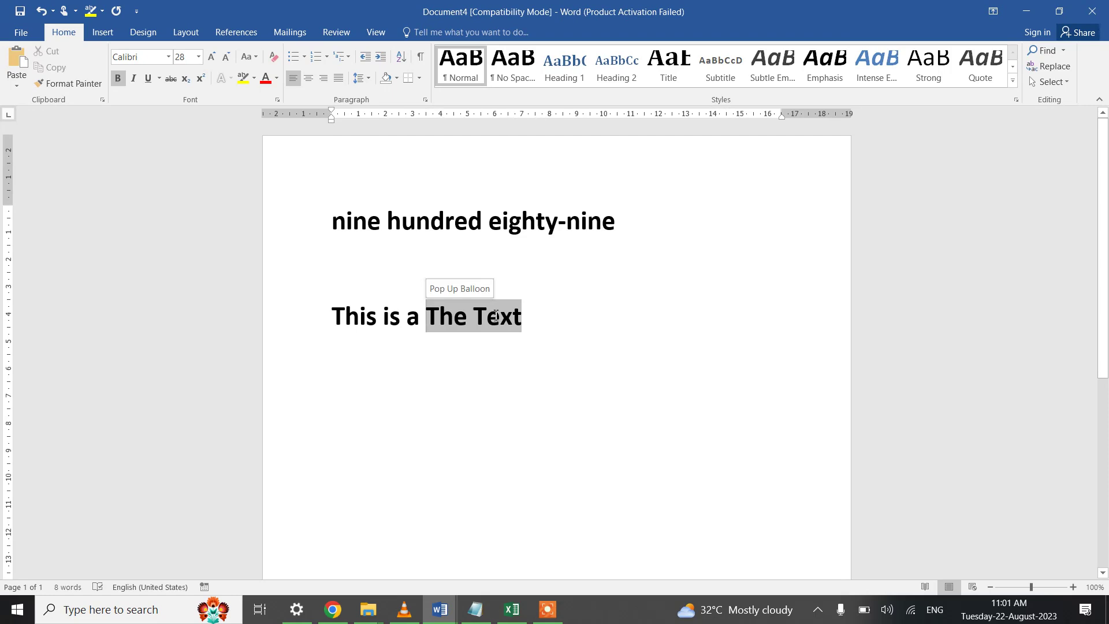
click(531, 316)
text(some mo)
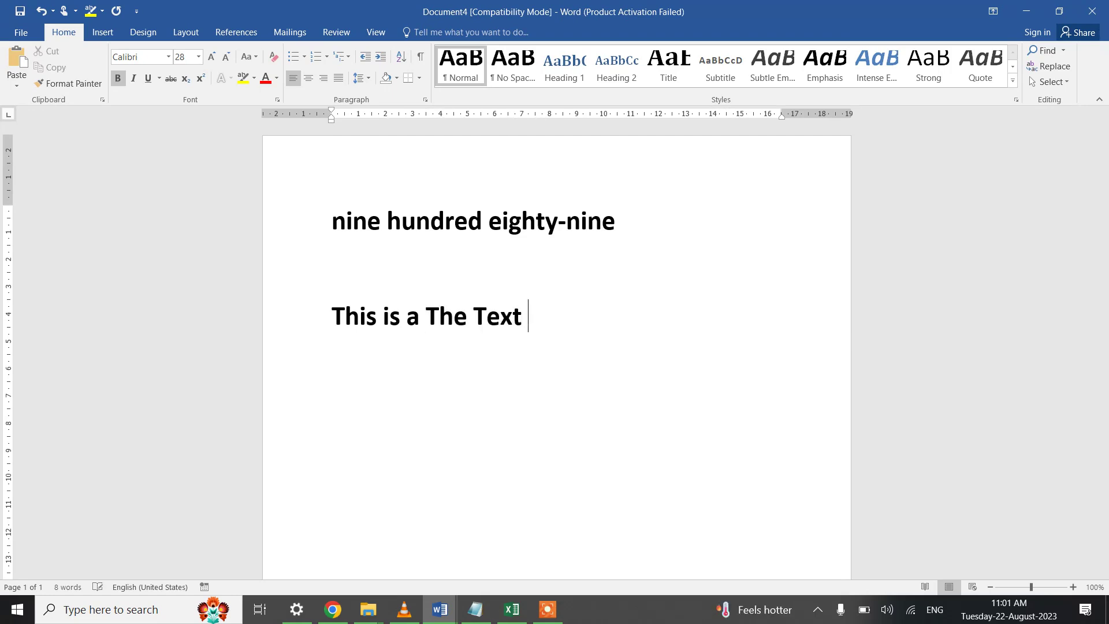
text(re )
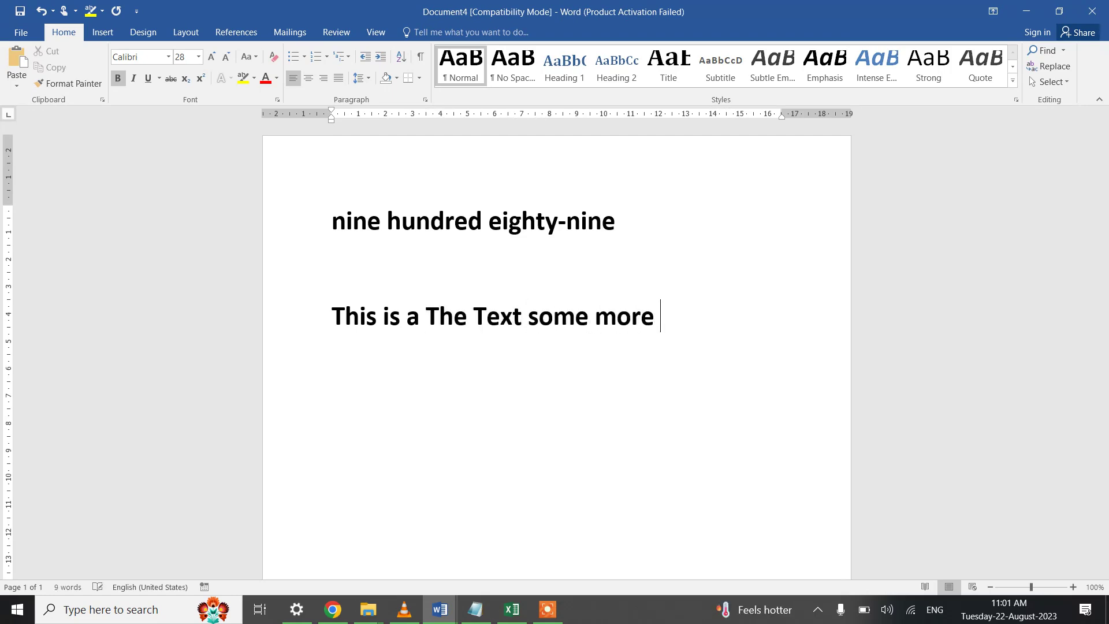
text(pice of te)
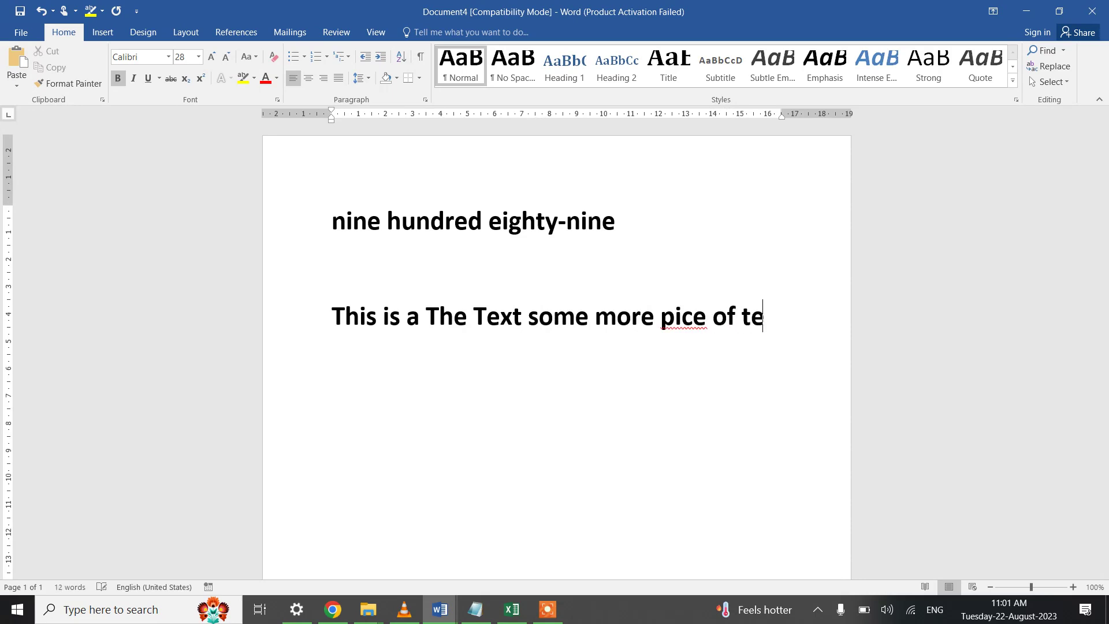
text(xt.)
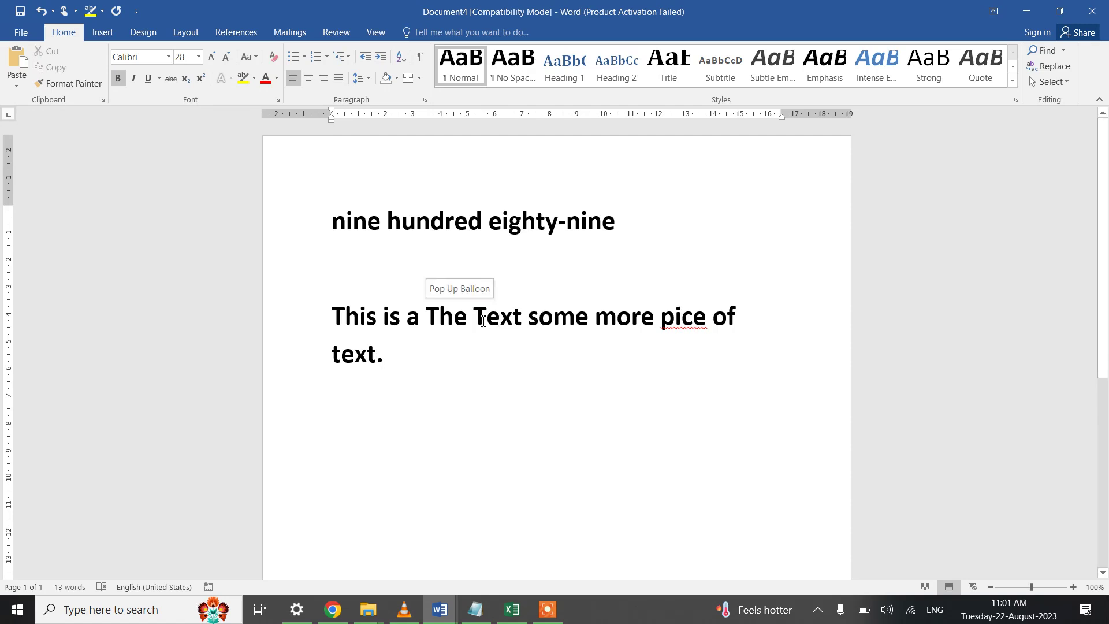
click(475, 610)
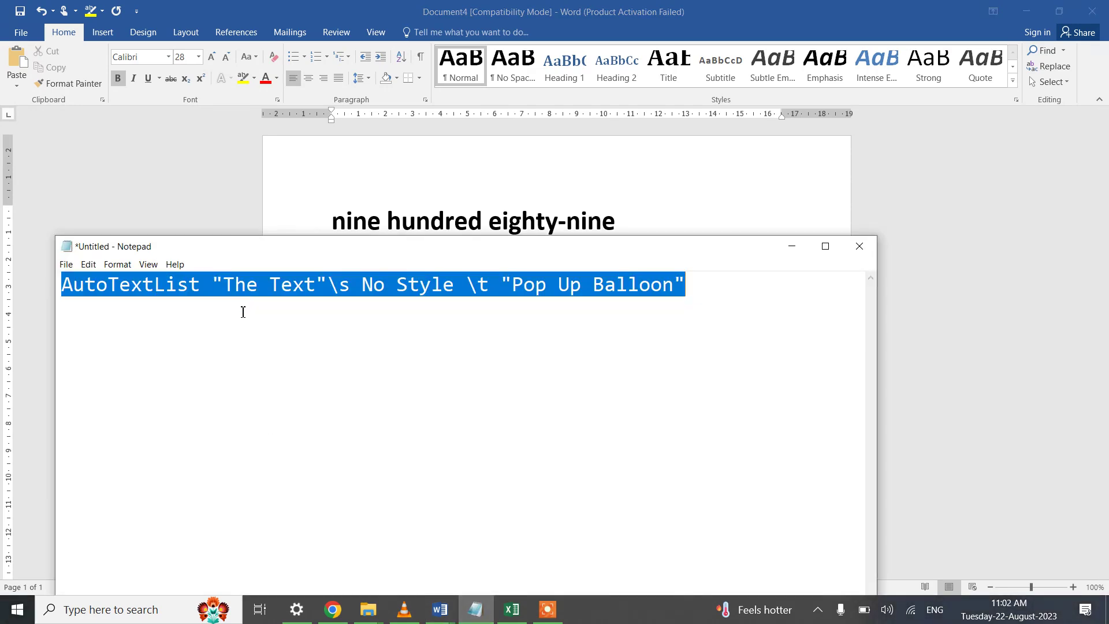
Highlight 'Pop Up Balloon' and then 'The Text' in the Notepad code, then minimize Notepad
click(535, 297)
drag(512, 285, 675, 287)
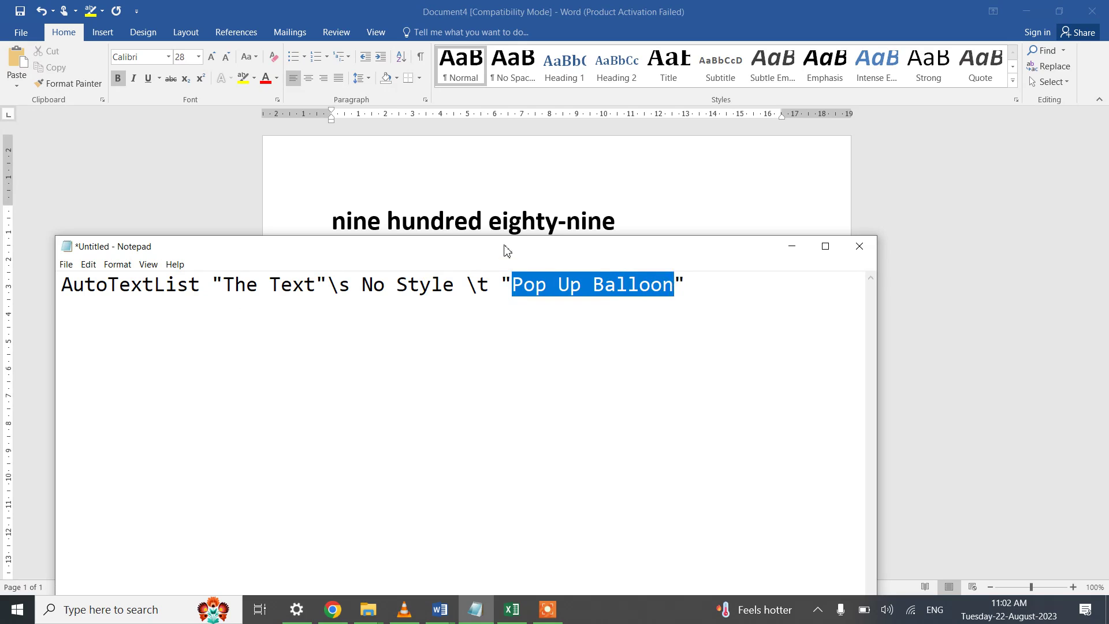
drag(230, 287, 321, 284)
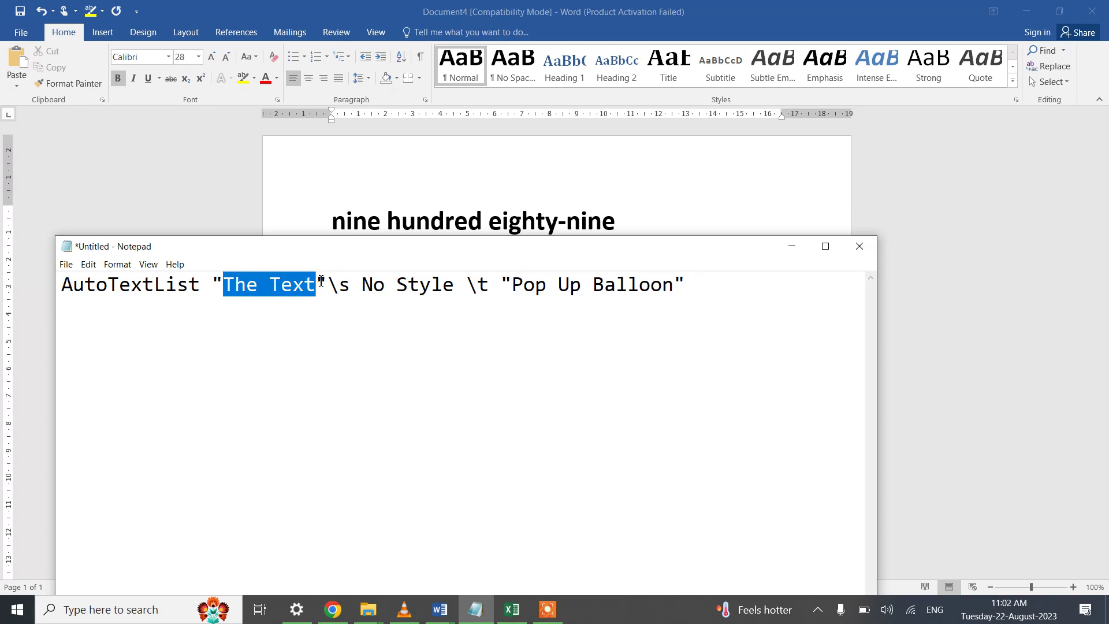
click(792, 246)
click(440, 609)
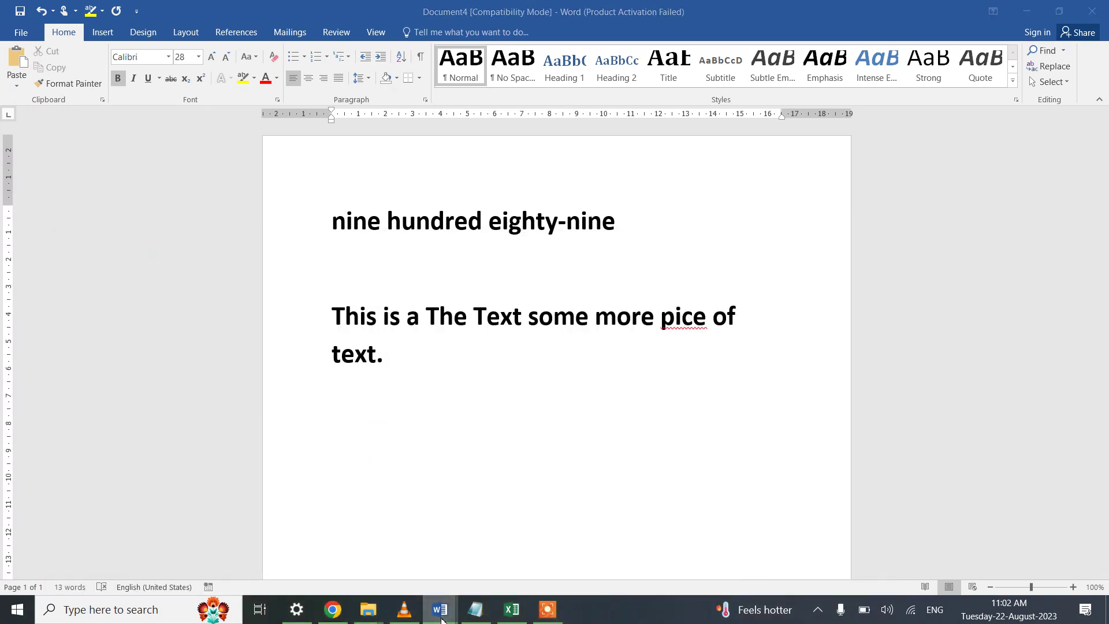
In Document2, add a third list item 'We will be using with tables' after Pop Baloon
click(385, 560)
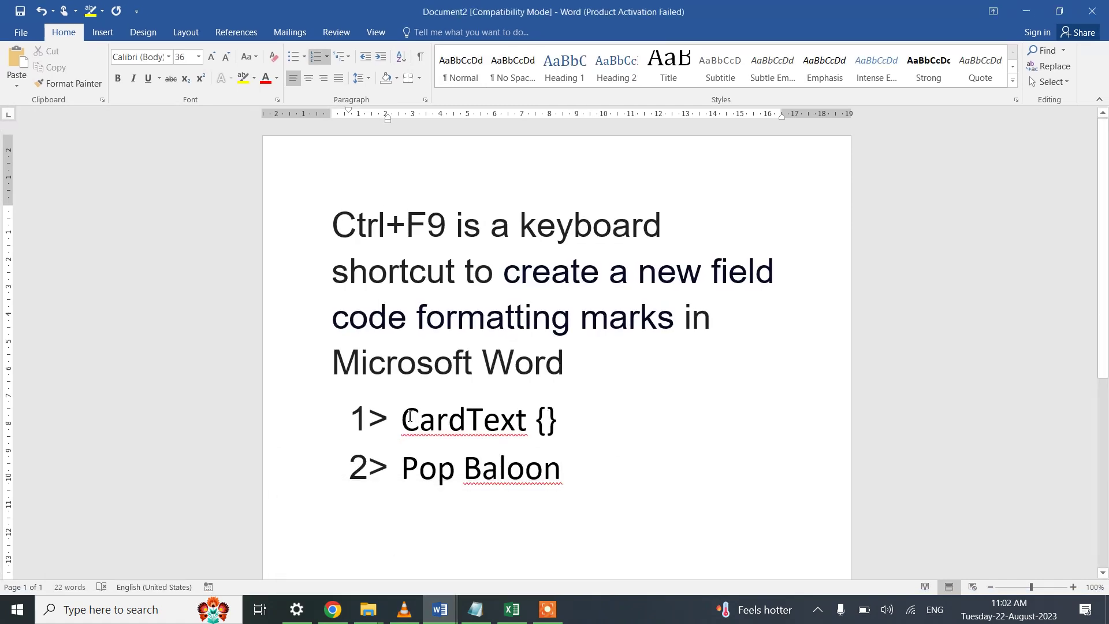
drag(420, 421, 533, 425)
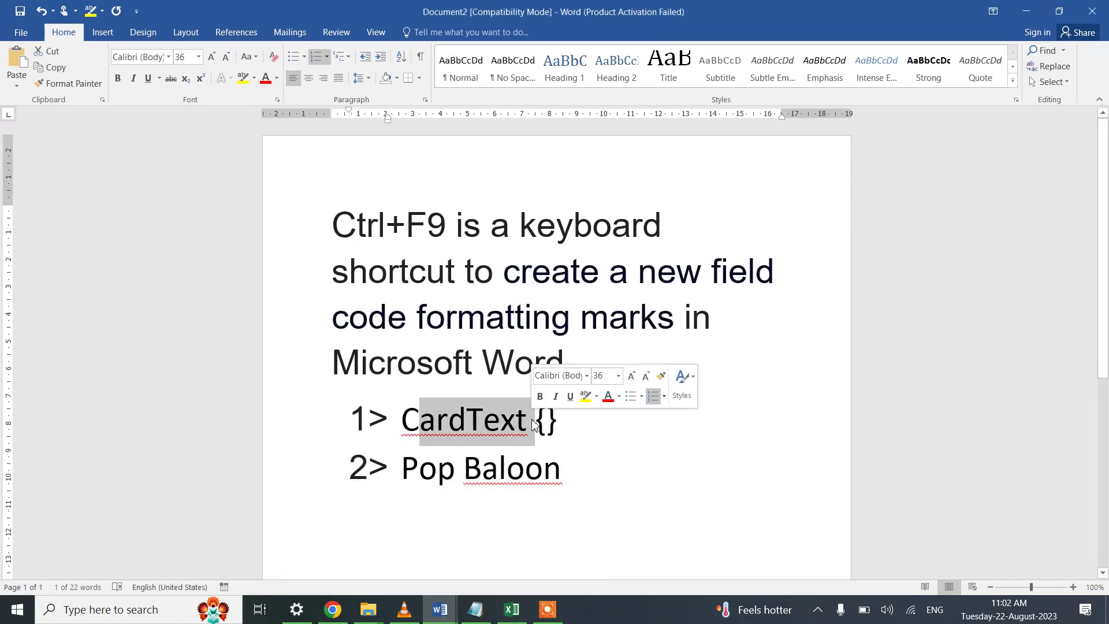
drag(409, 469, 579, 468)
click(582, 469)
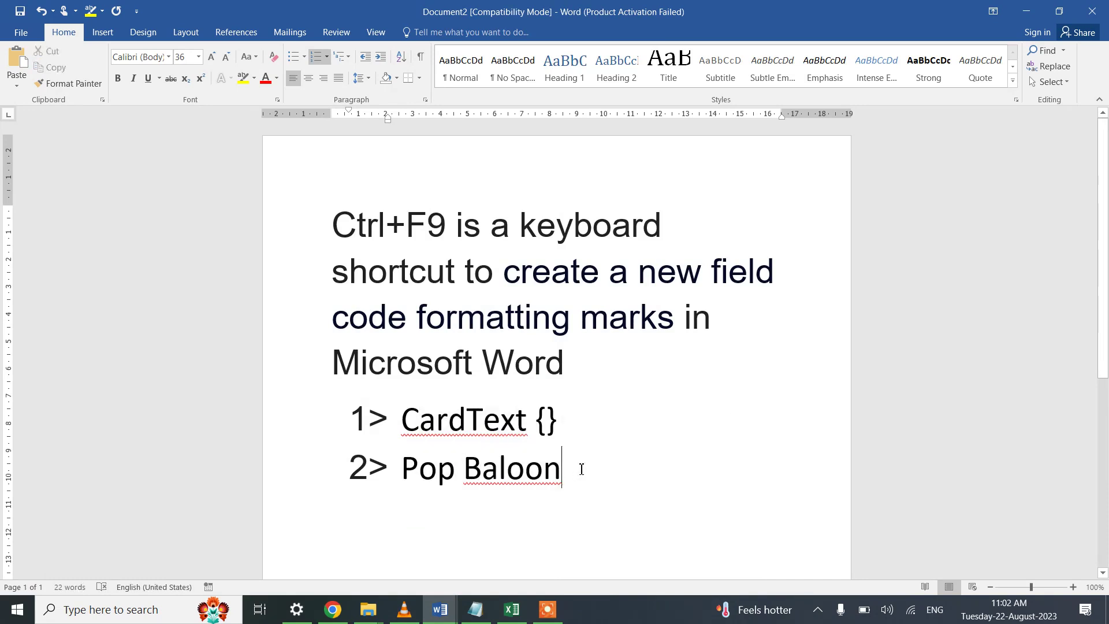
key(Return)
text(3>)
key(BackSpace)
key(BackSpace)
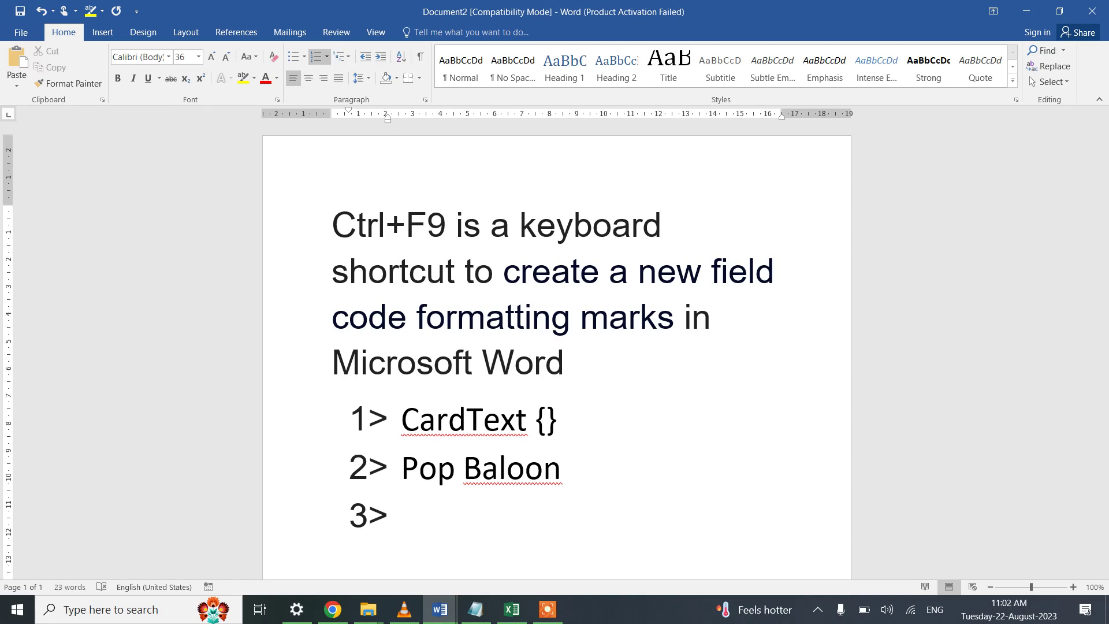
text(We will be)
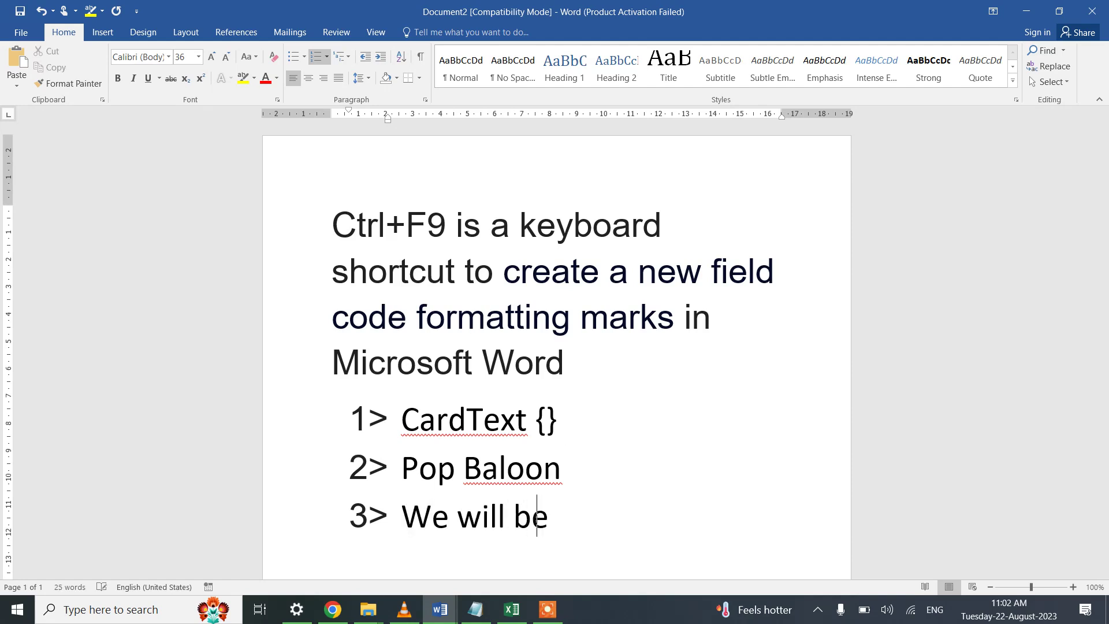
text( using with)
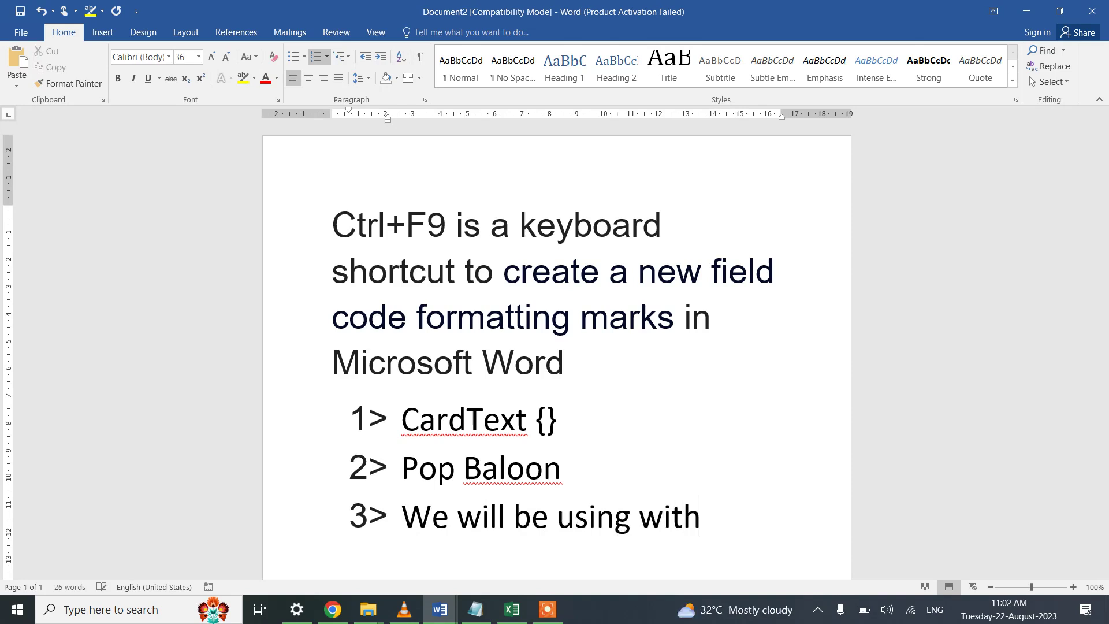
text( tables)
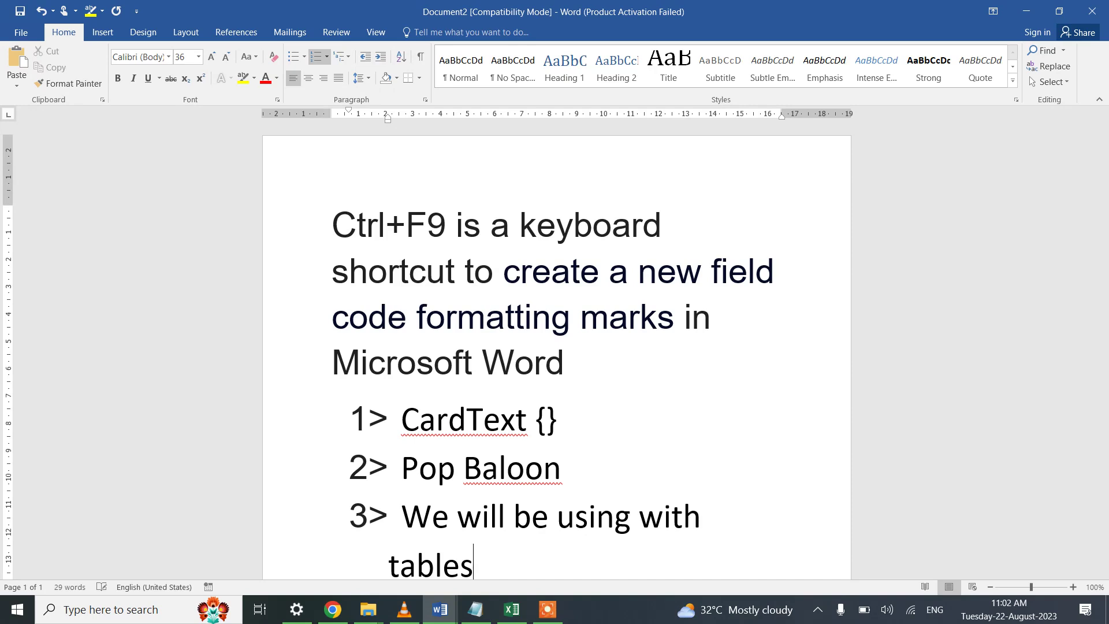
Switch to the Document4 window
scroll(781, 540, down, 3)
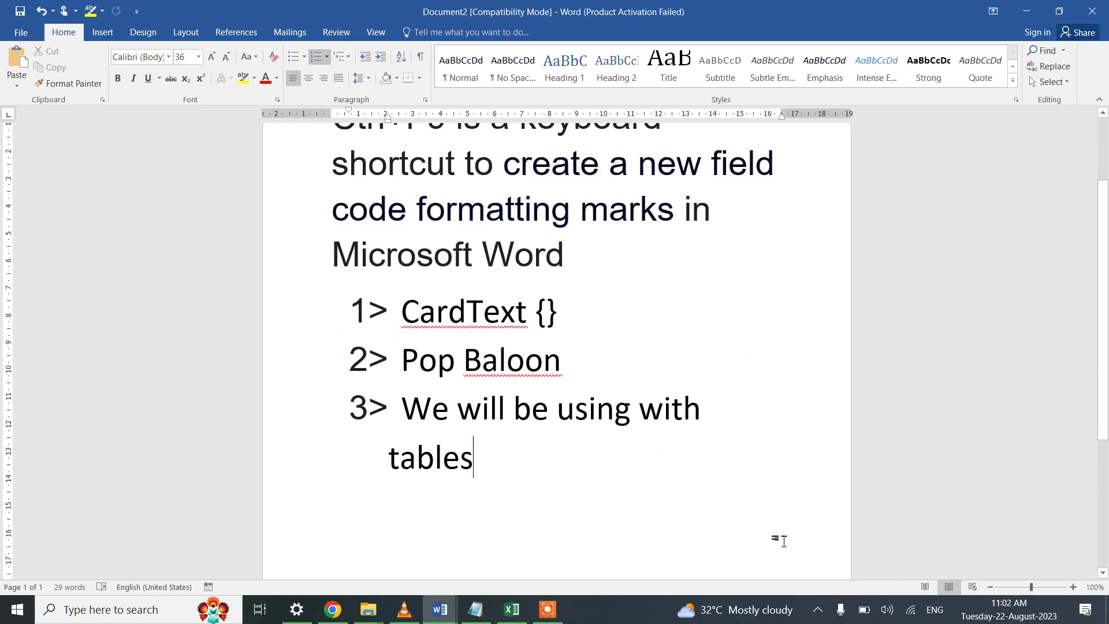
mouse_move(442, 605)
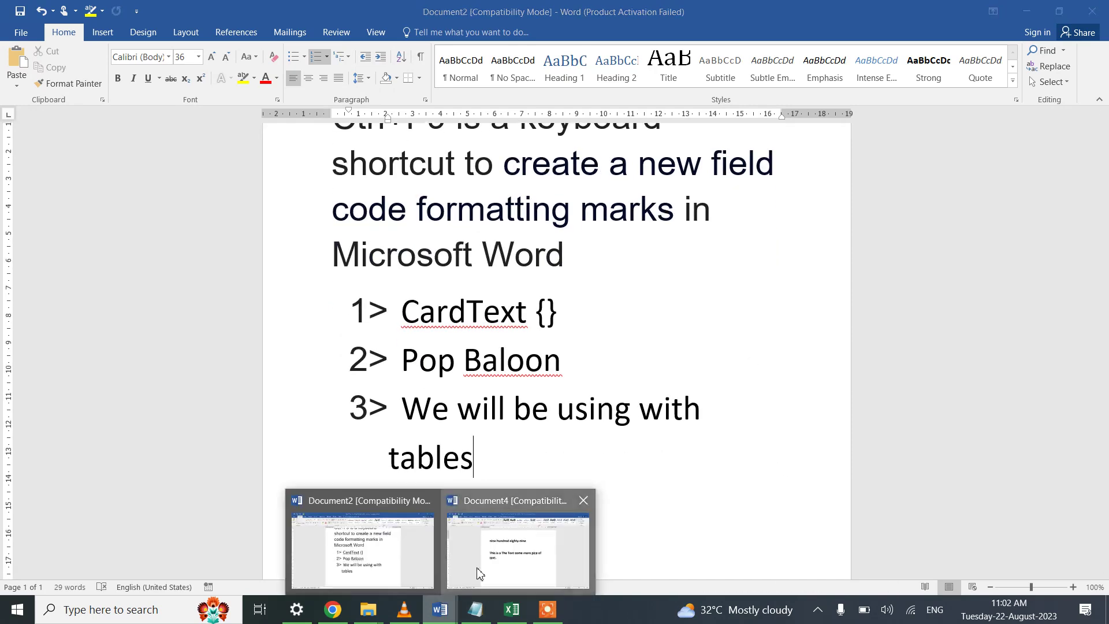
click(517, 546)
Clear Document4 and insert a 3-column, 4-row table
key(ctrl+a)
key(Delete)
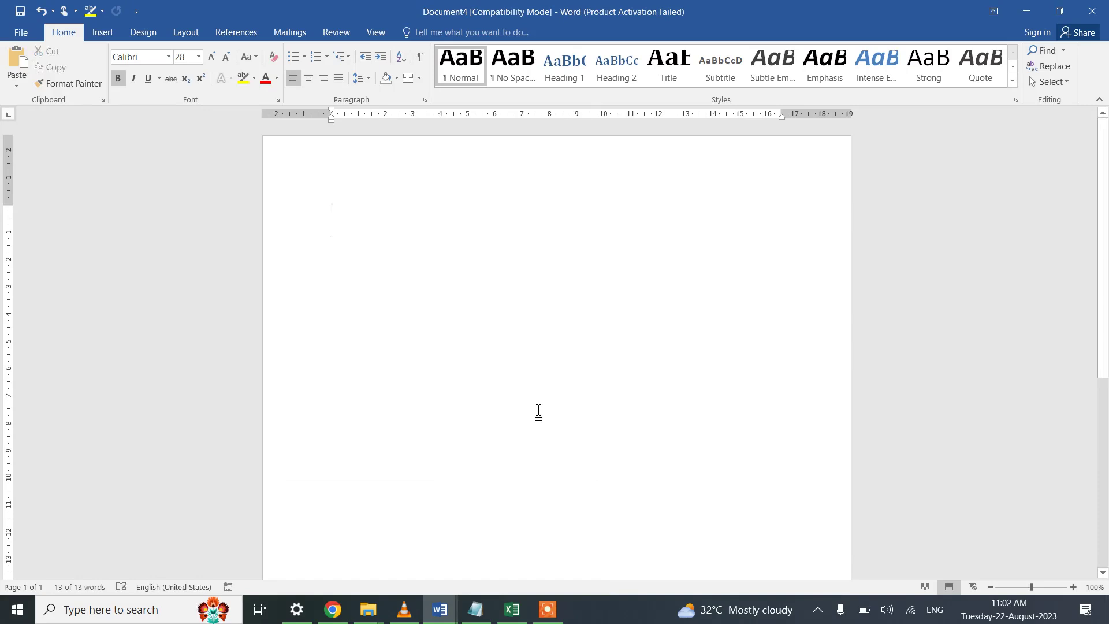
click(103, 33)
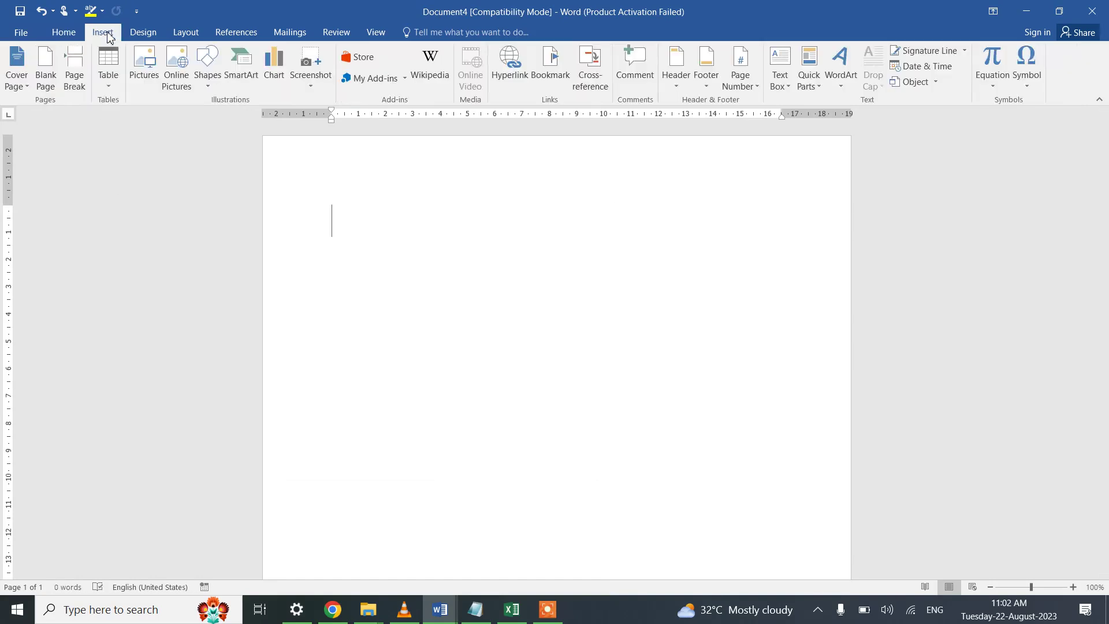
click(108, 72)
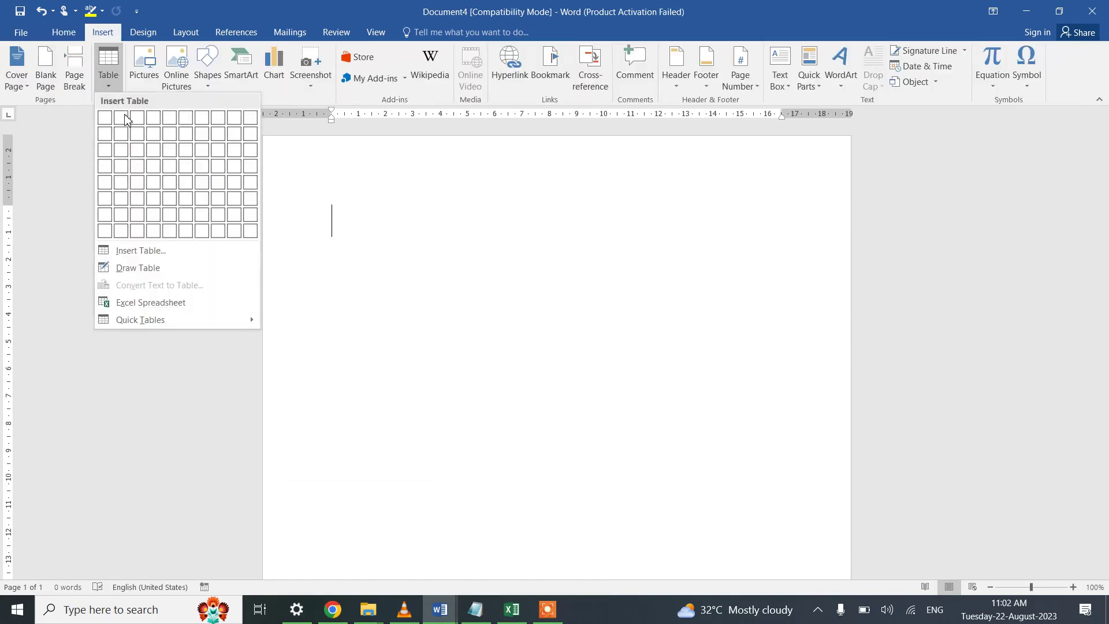
click(141, 167)
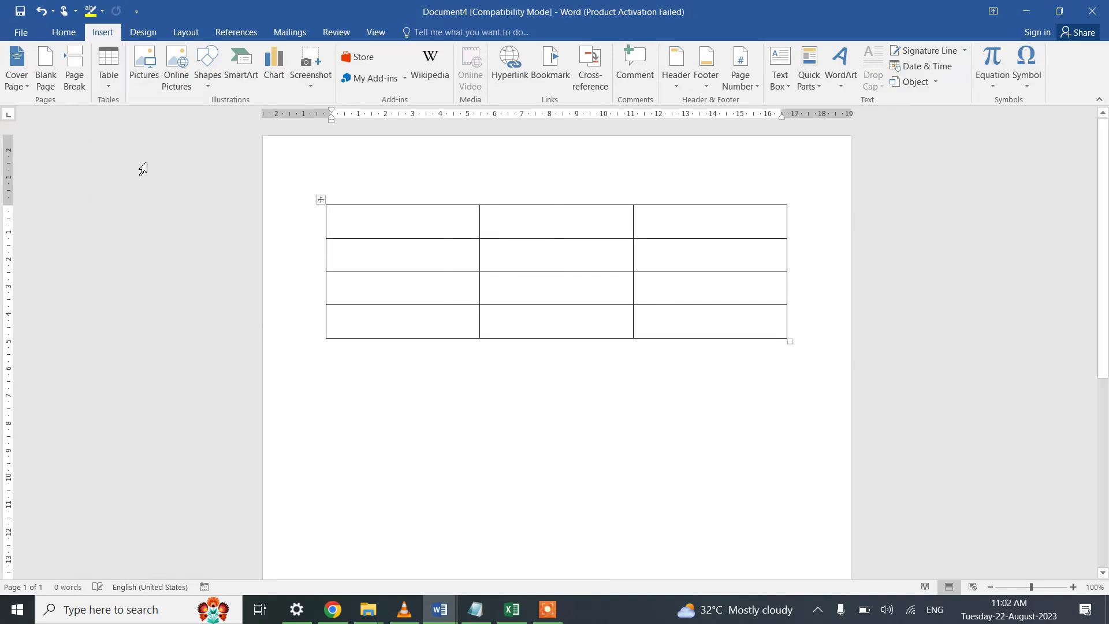
Below the table, type the line 'Above Below Left Right'
click(335, 365)
key(Return)
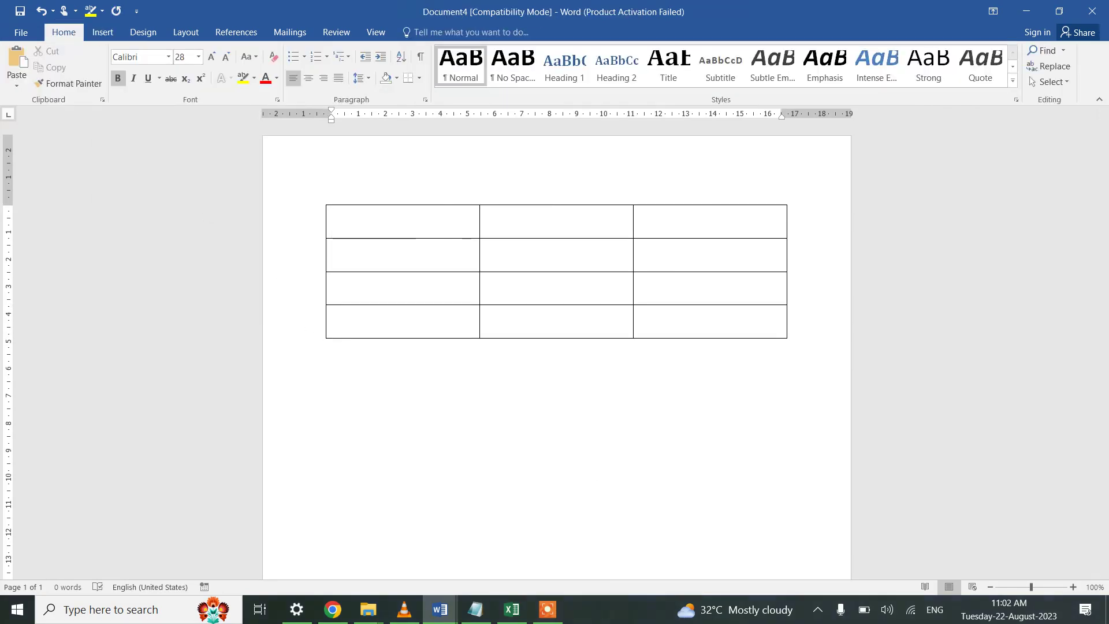
text(Abo)
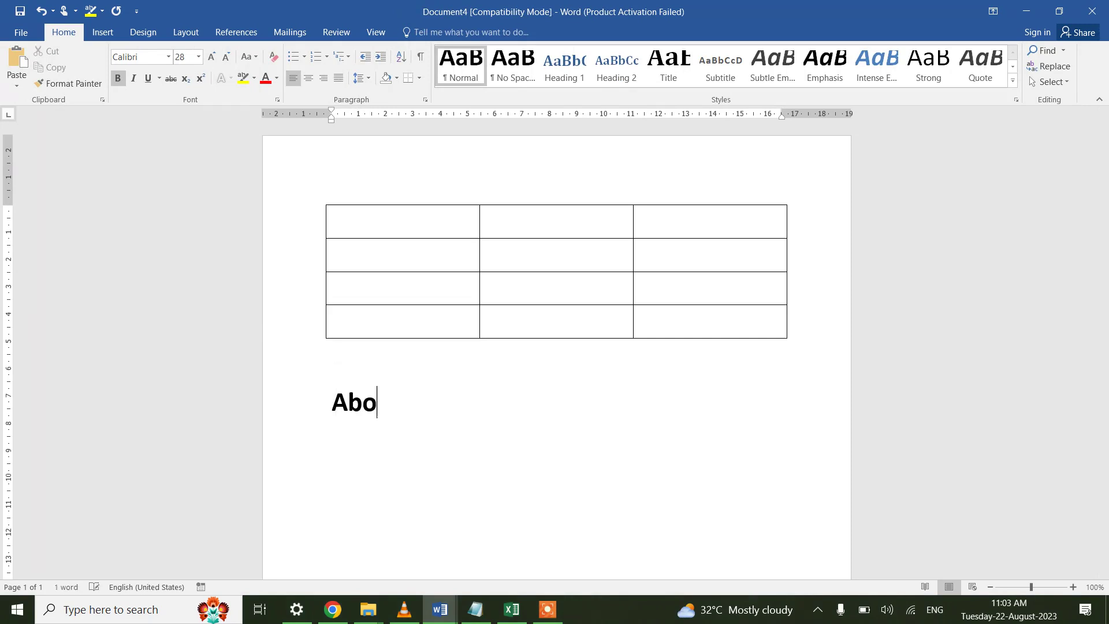
text(ve Beyond)
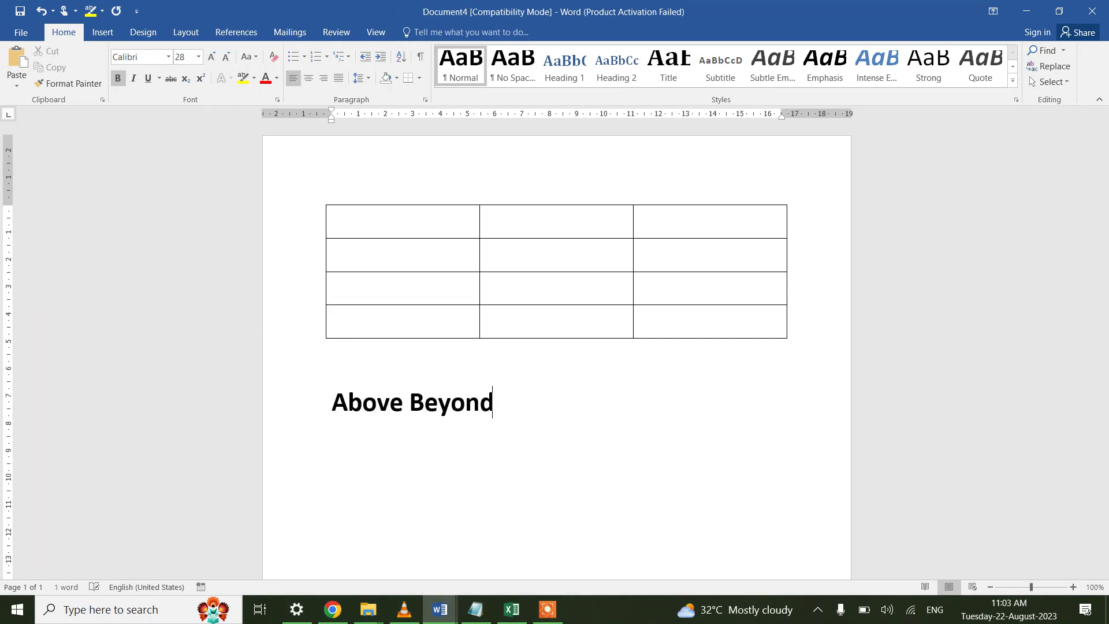
key(BackSpace)
key(BackSpace)
key(BackSpace)
key(BackSpace)
key(BackSpace)
key(BackSpace)
key(BackSpace)
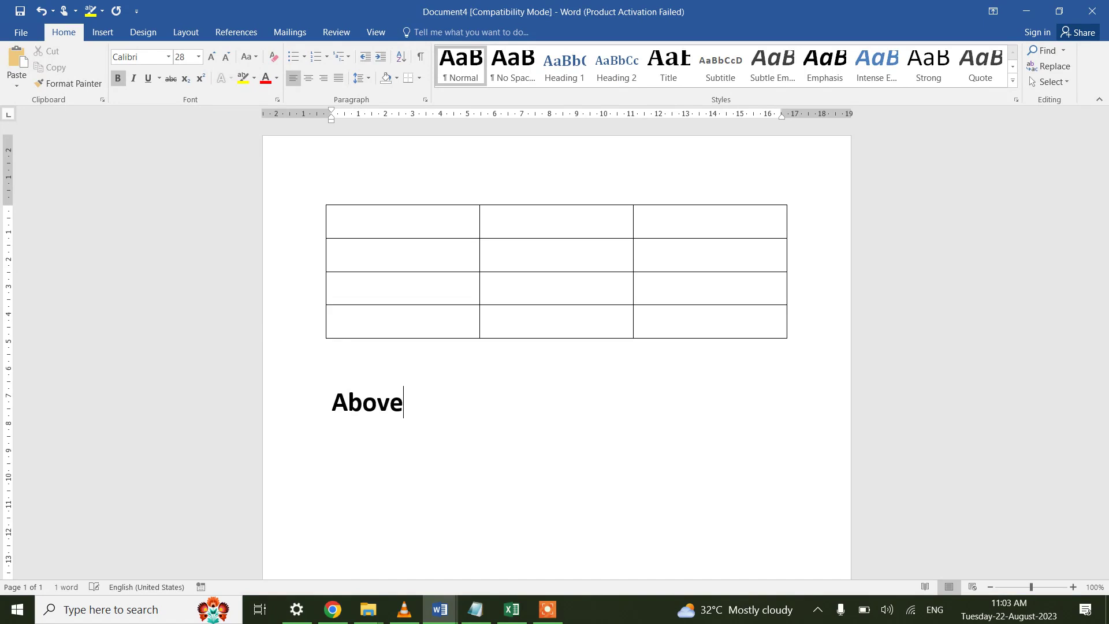
text(Below L)
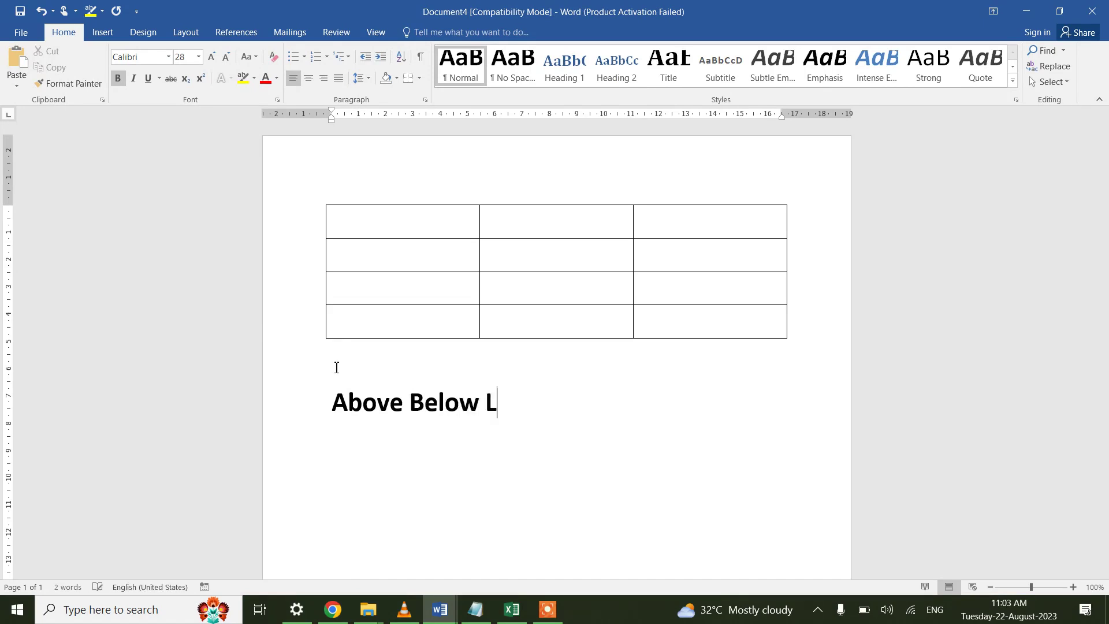
text(eft Righ)
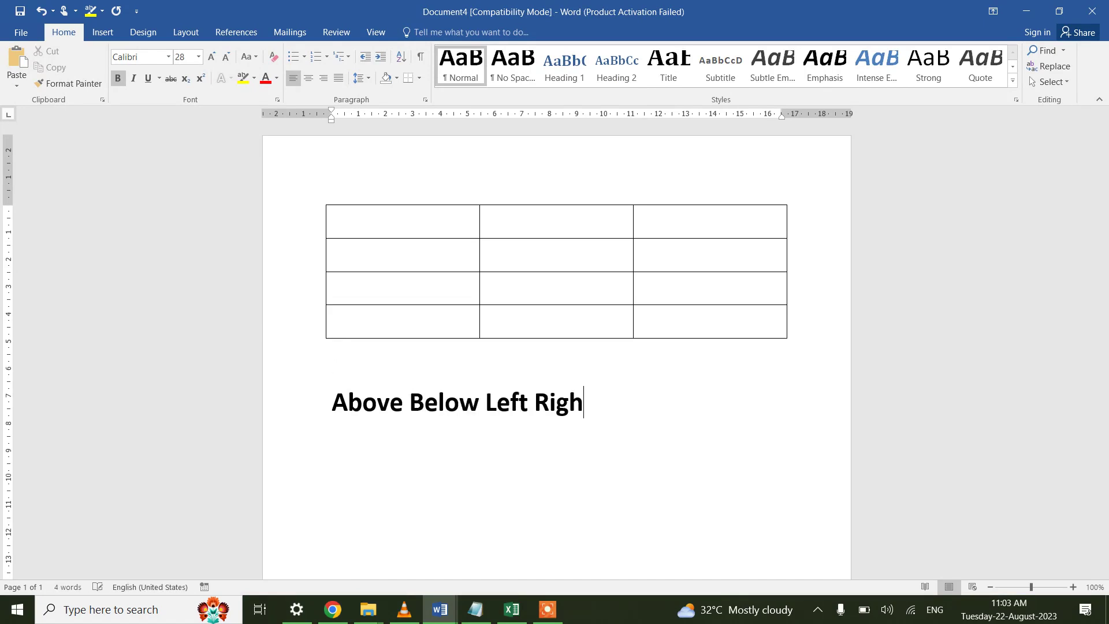
text(t)
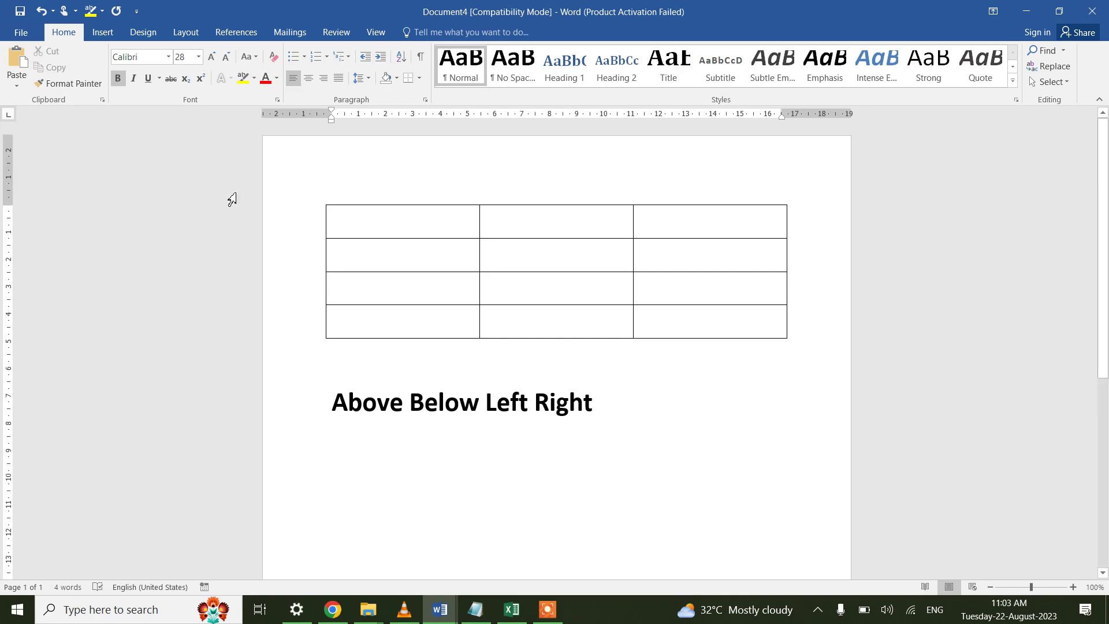
Enter 23, 33 and 55 down the first column of the table
click(369, 223)
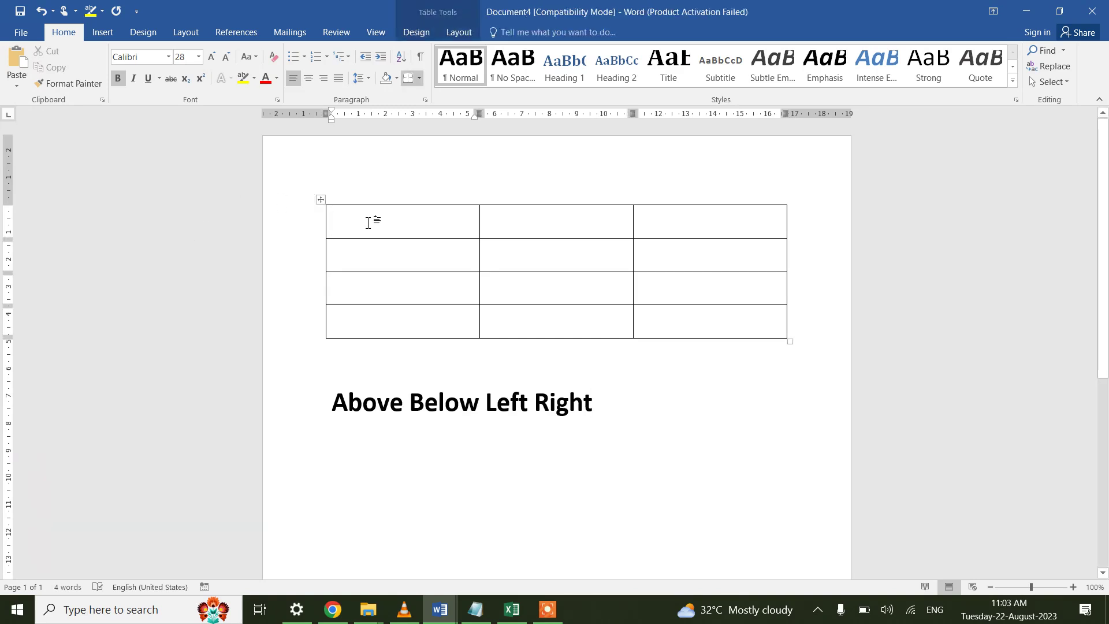
text(23)
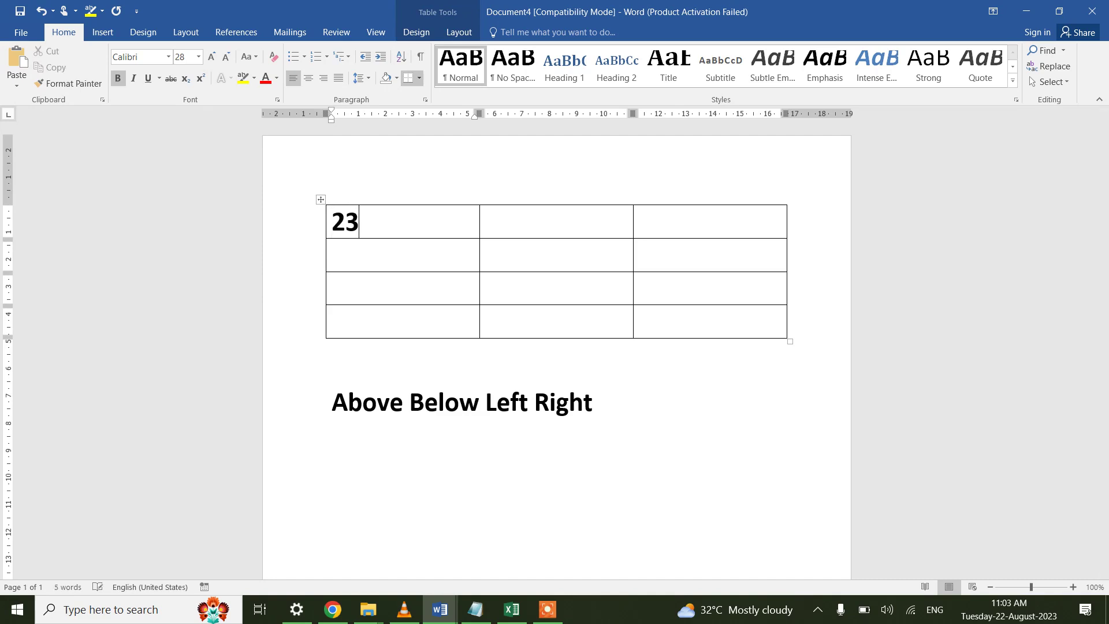
key(Tab)
text(43)
click(351, 258)
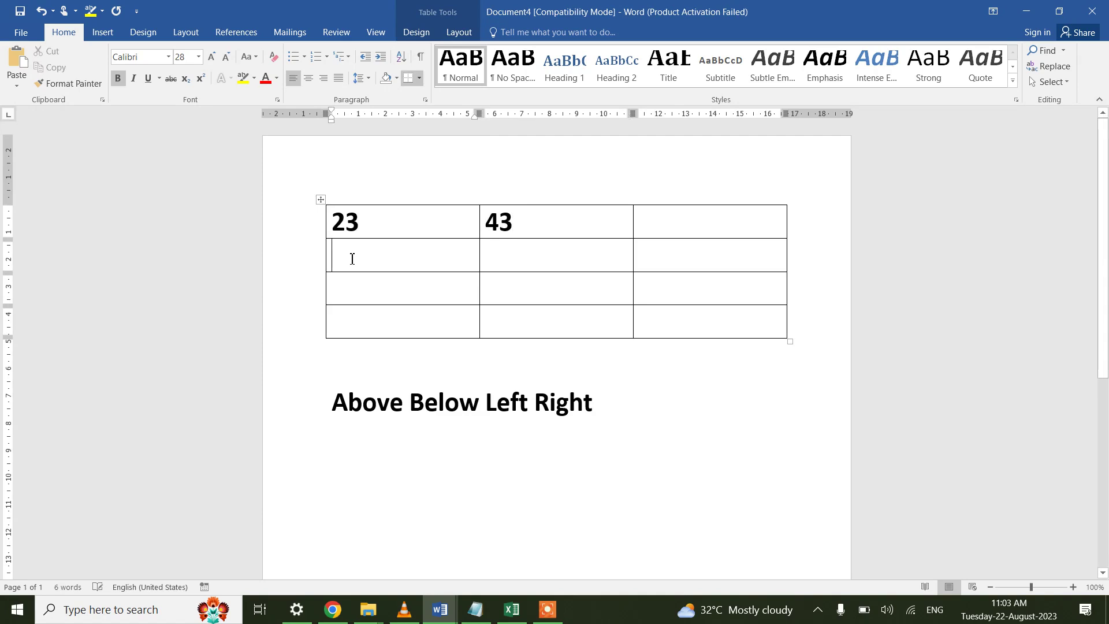
text(33)
click(352, 293)
text(55)
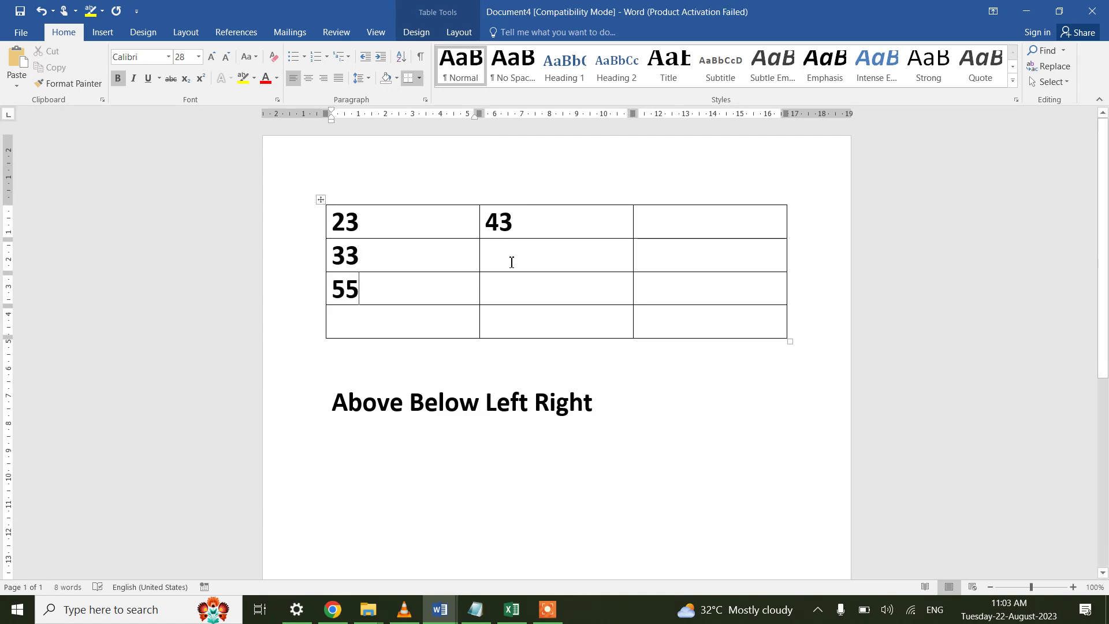
Enter 56, 33 and 76 in rows two to four of column two, and delete the stray 43
click(512, 262)
text(56)
click(496, 321)
text(76)
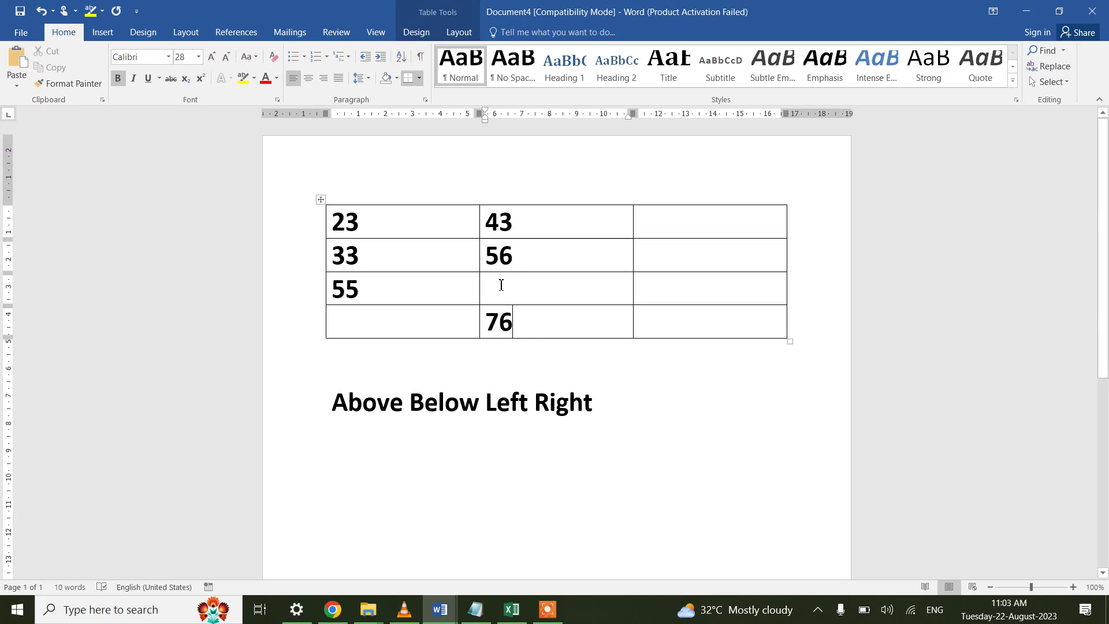
click(502, 285)
text(2)
key(BackSpace)
text(3)
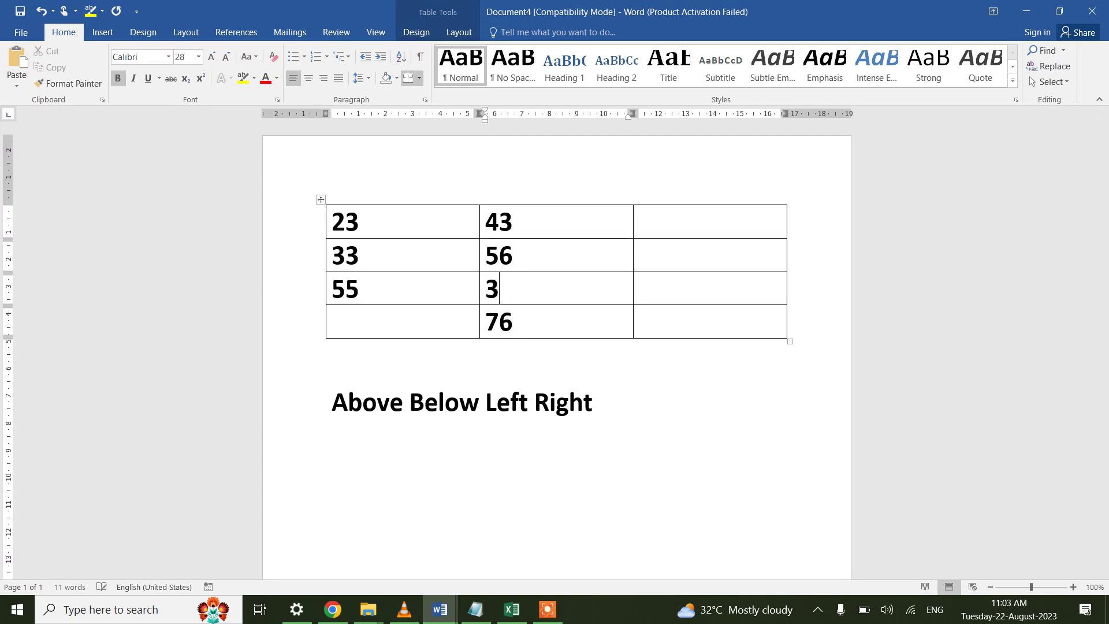
text(3)
drag(516, 223, 466, 225)
click(516, 224)
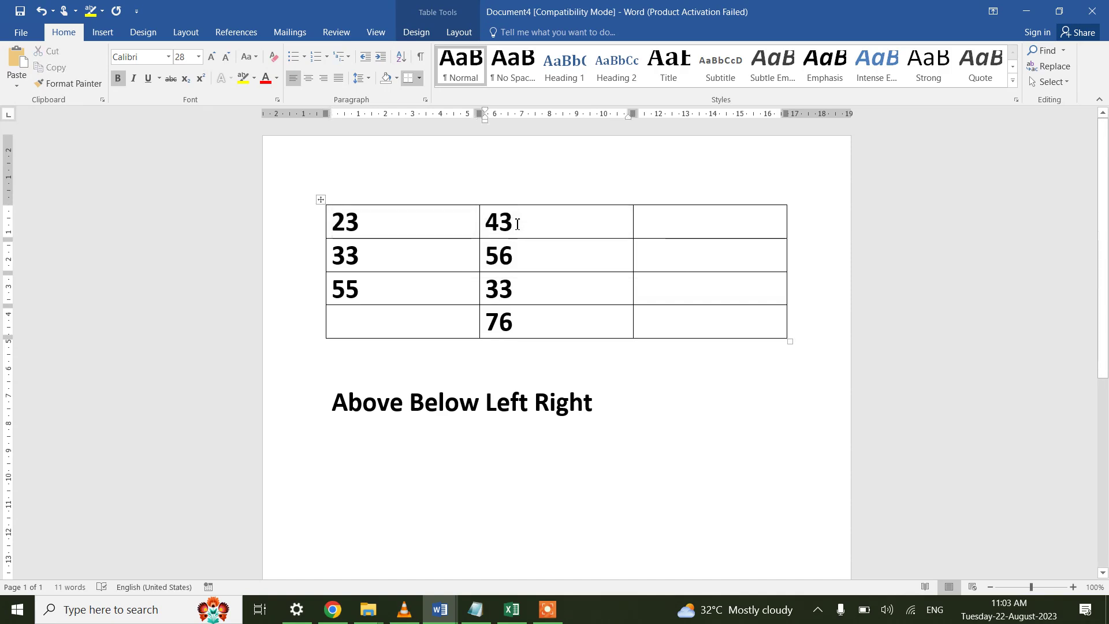
key(BackSpace)
key(BackSpace)
click(354, 318)
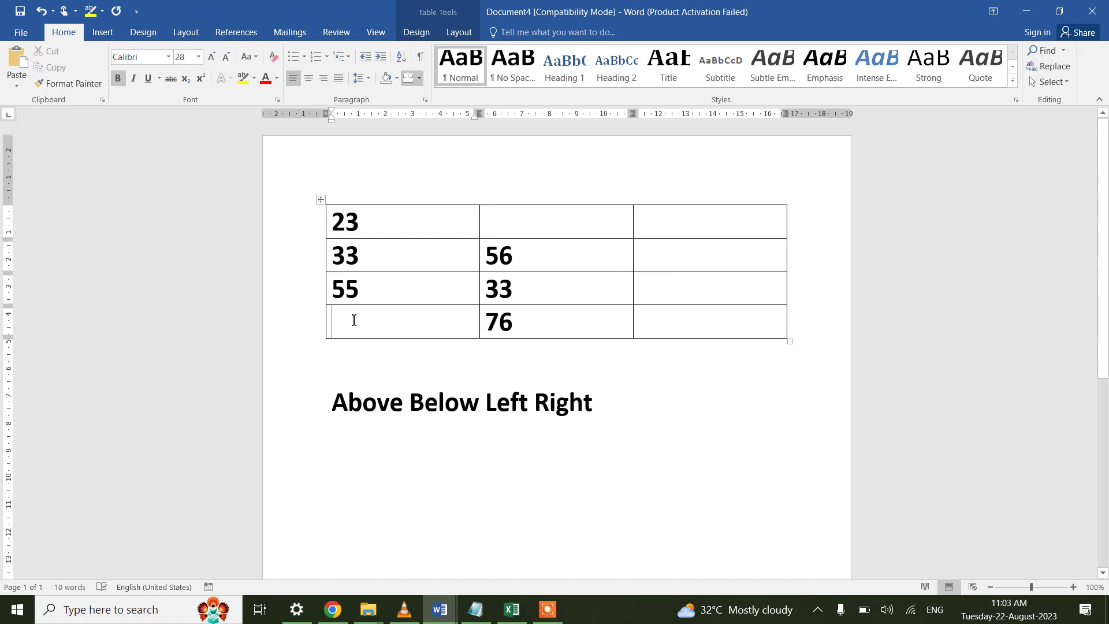
Insert a =sum(above) field in column 1's bottom cell and update it to show 111
key(ctrl+F9)
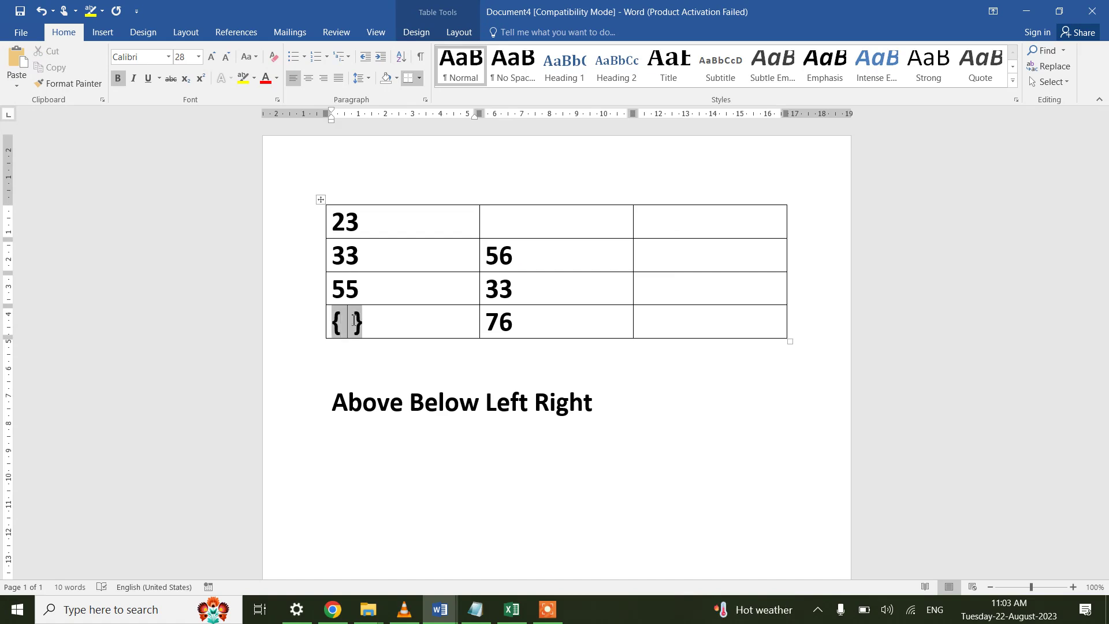
text(=sum)
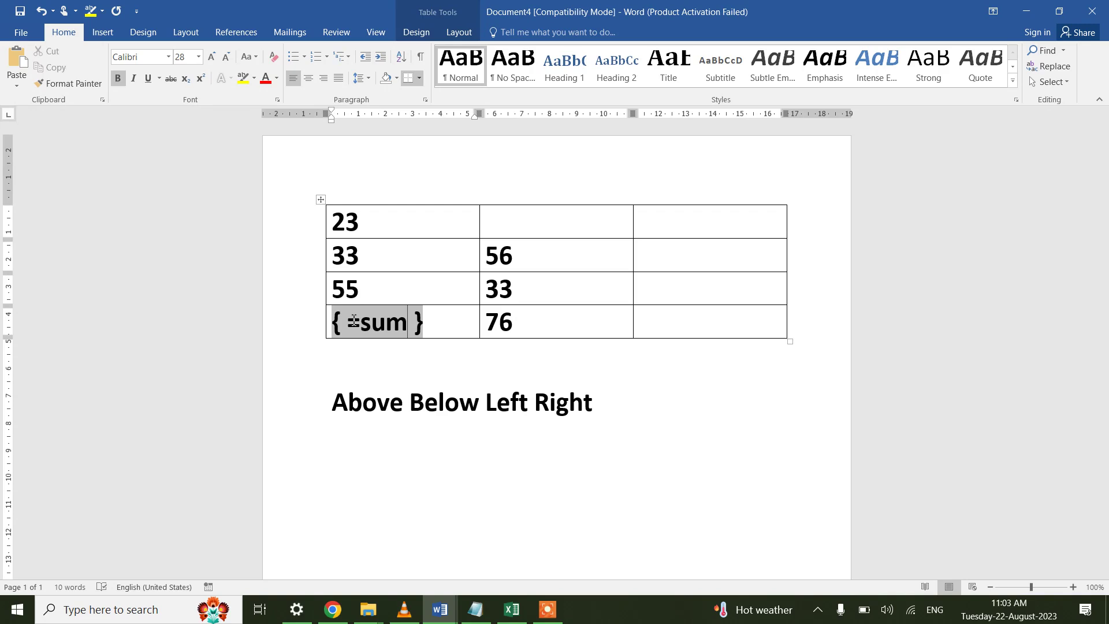
text((abi)
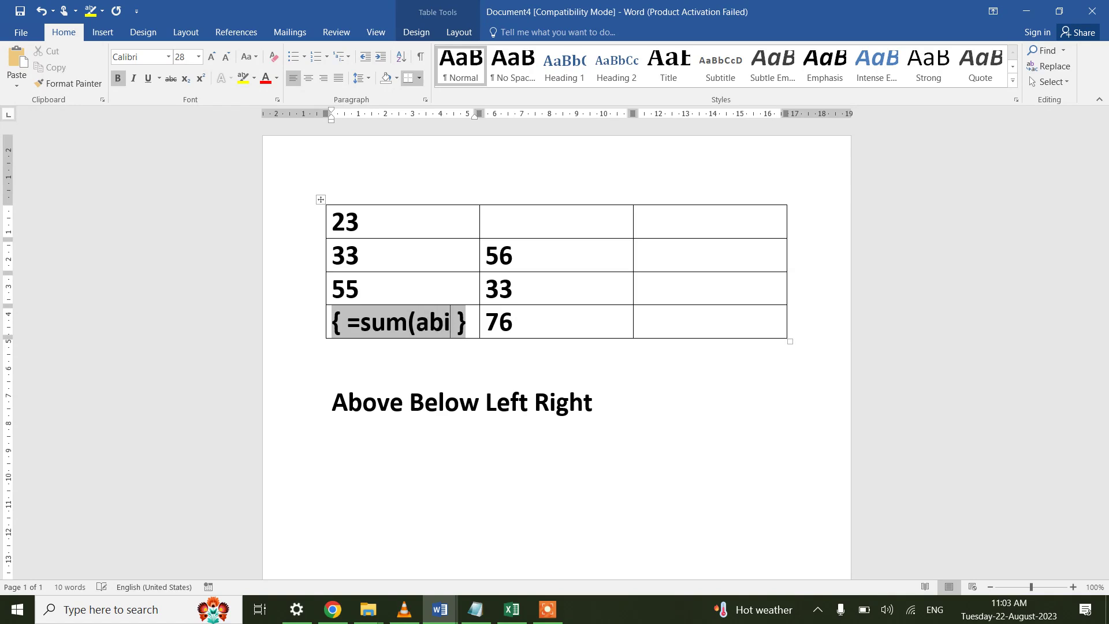
text(ovb)
key(BackSpace)
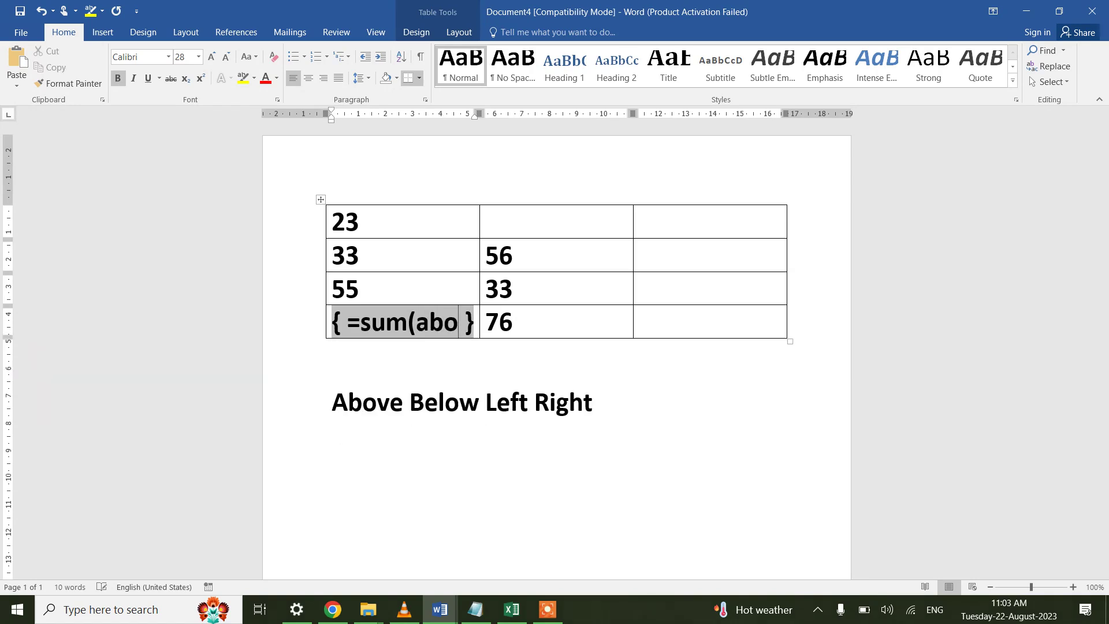
text(vbe)
key(BackSpace)
key(BackSpace)
key(BackSpace)
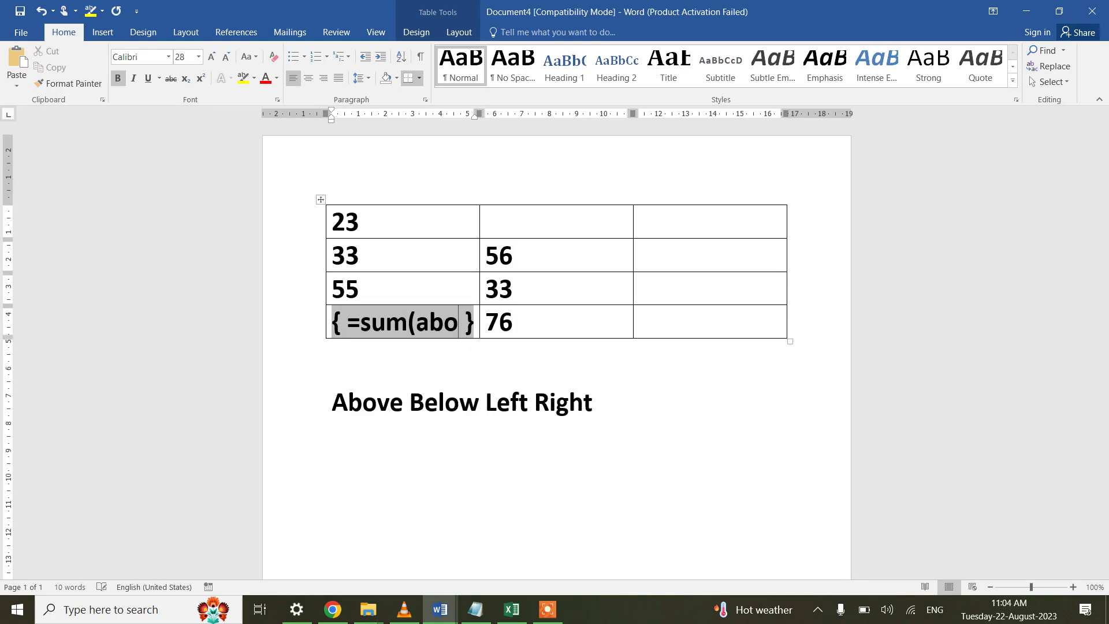
text(ve)
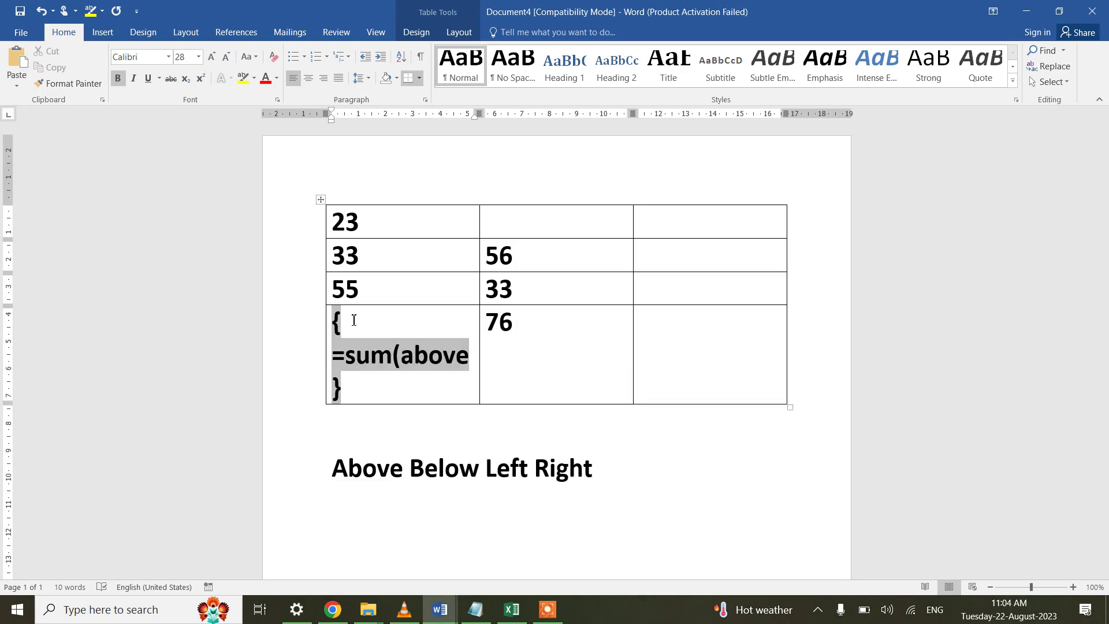
text())
key(F9)
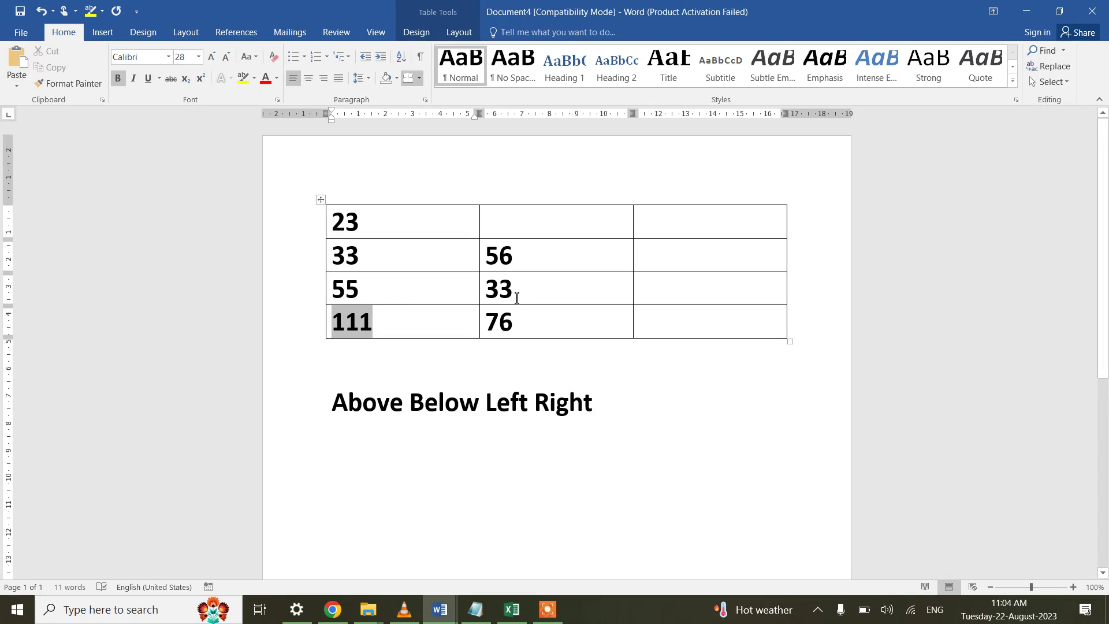
click(511, 221)
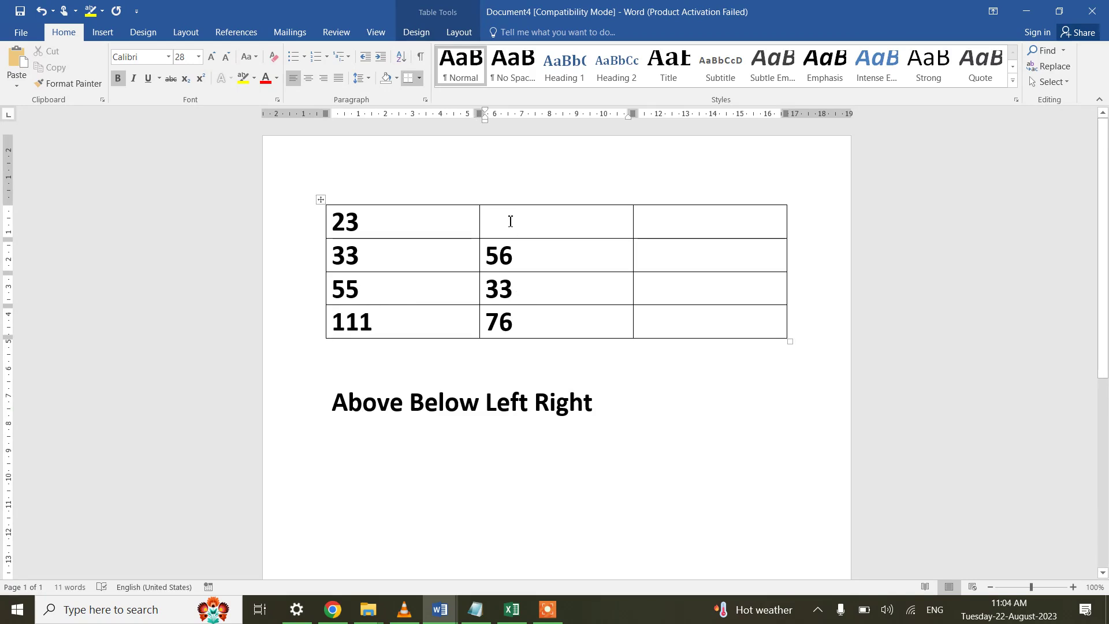
Put a =sum(below) field in column 2's top cell, updated to display 165
key(ctrl+F9)
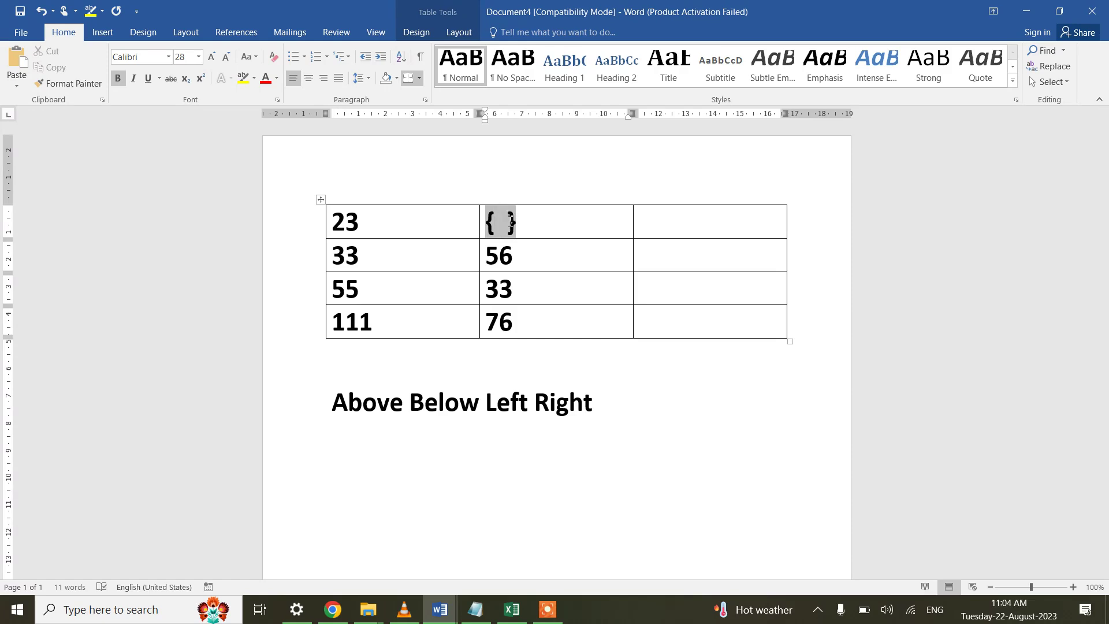
text(= )
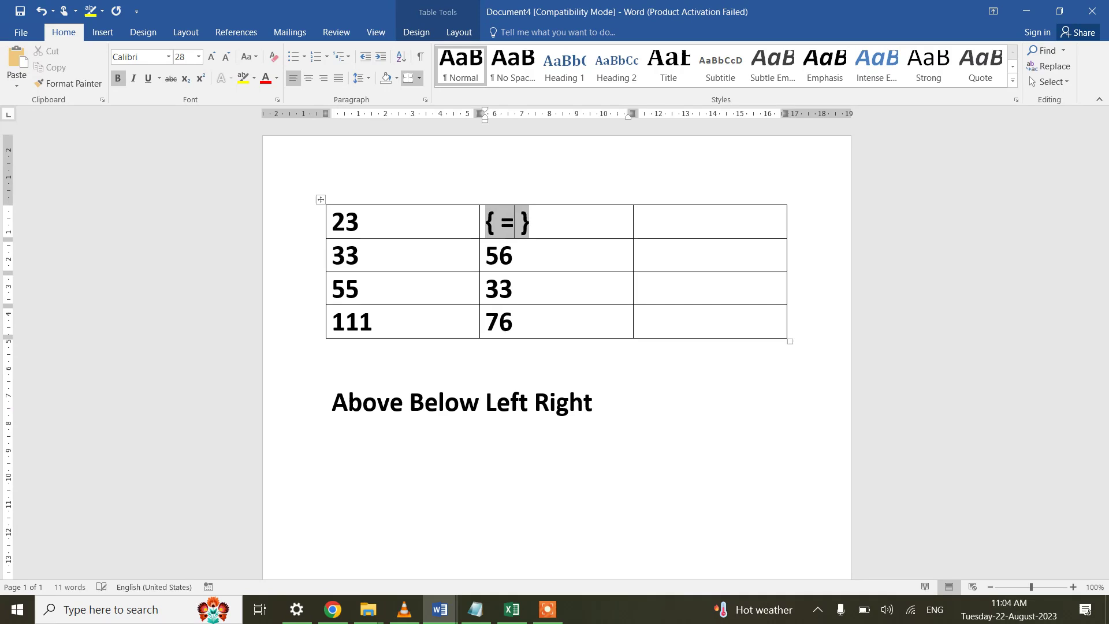
text(sum()
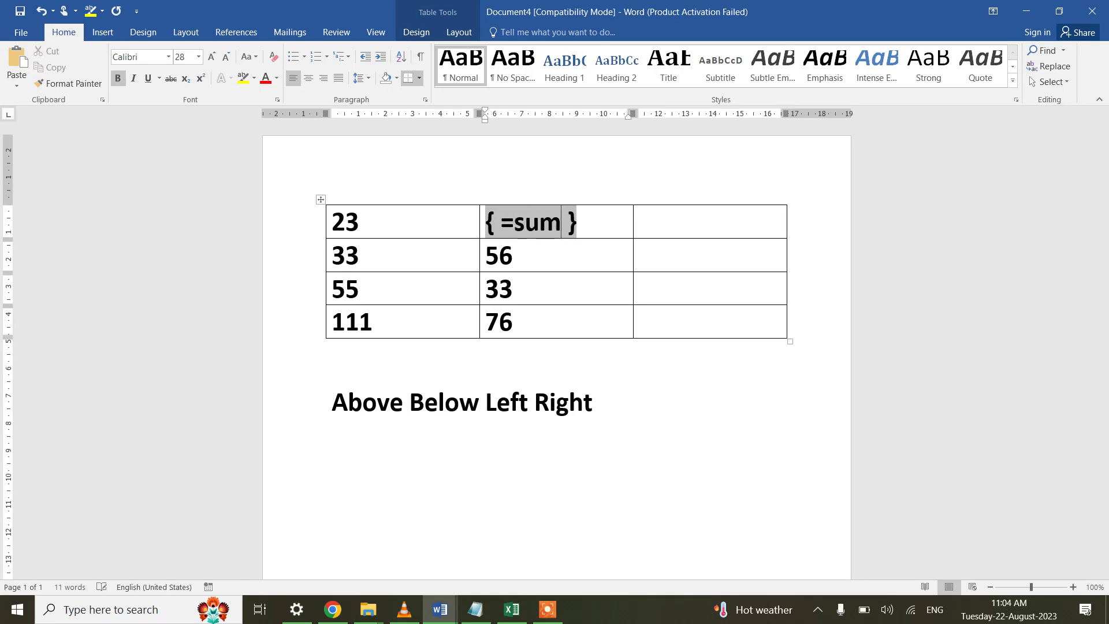
text(below)
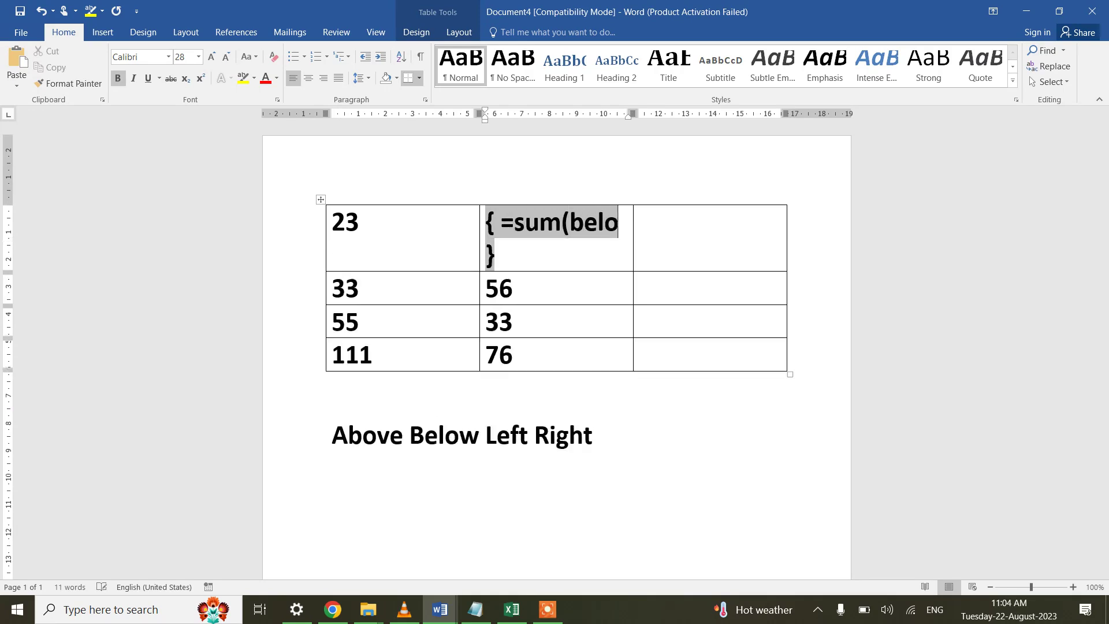
text())
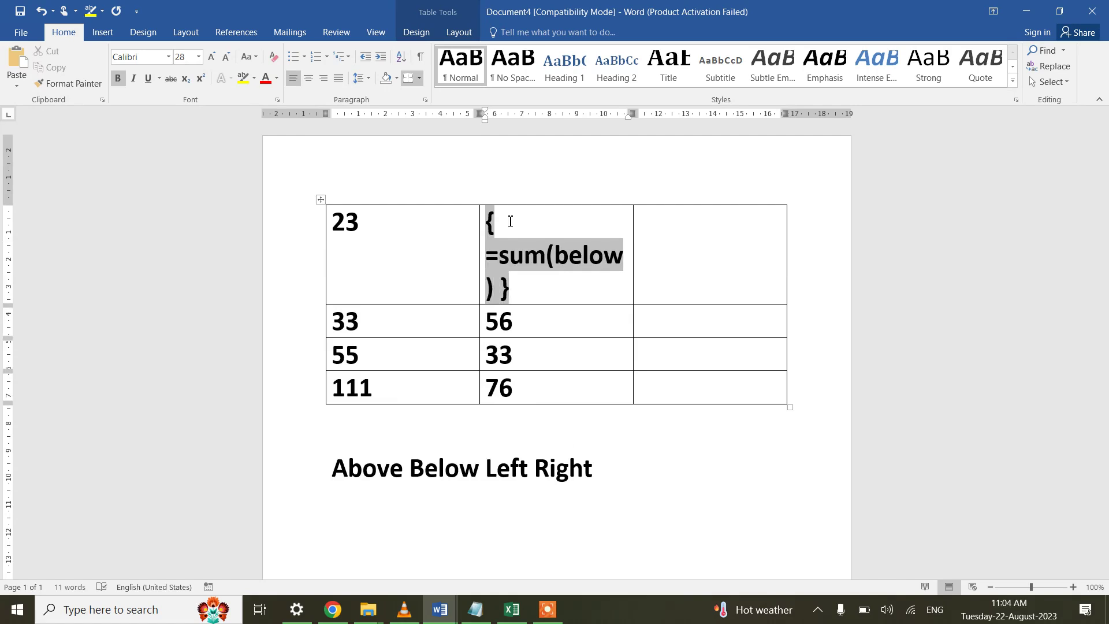
key(F9)
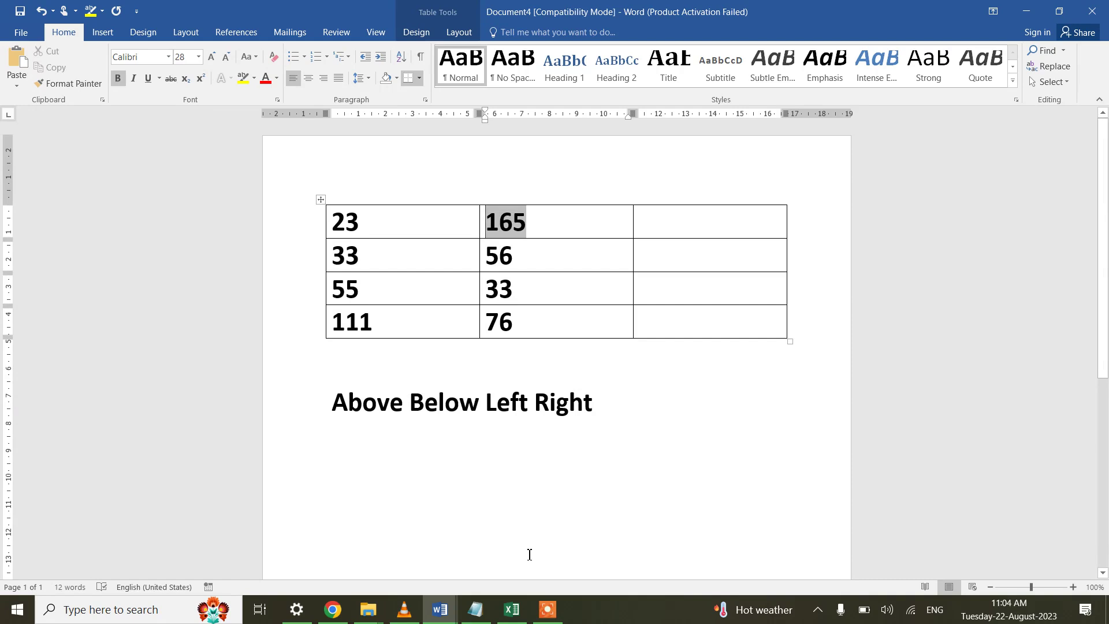
Maximize Excel, enter a sample name in cell A1 of Book1, then return to Word
click(512, 609)
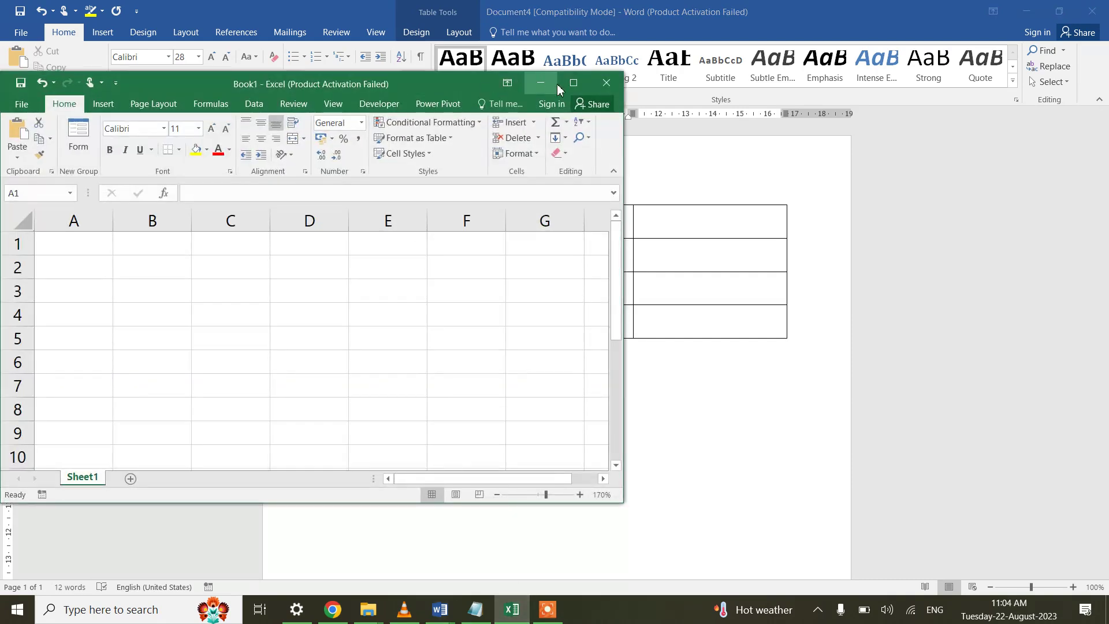
click(573, 82)
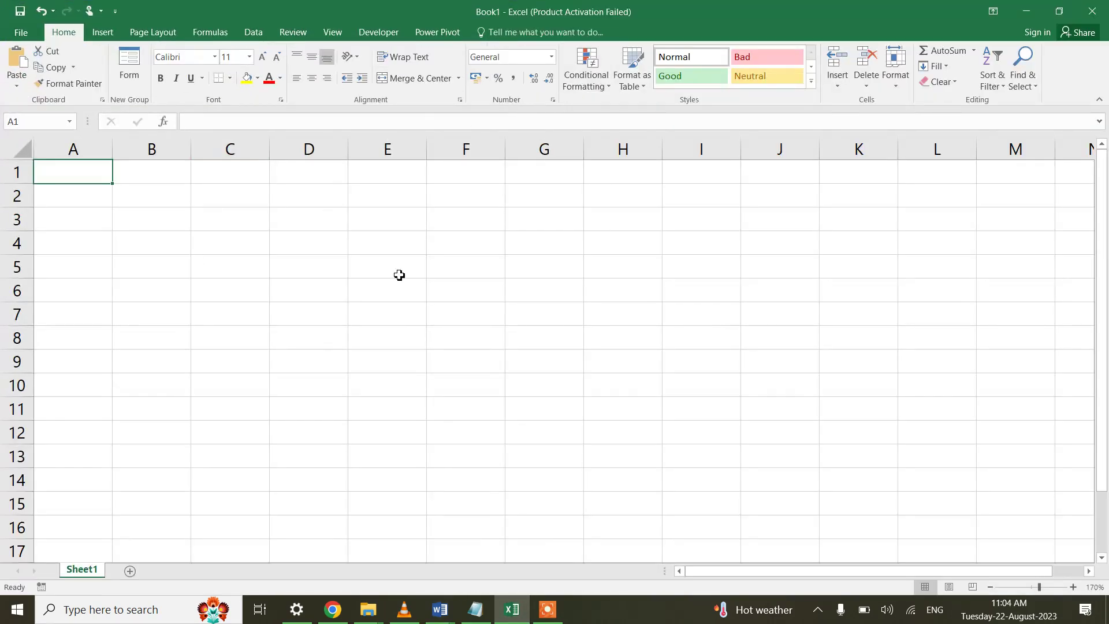
text(Ram)
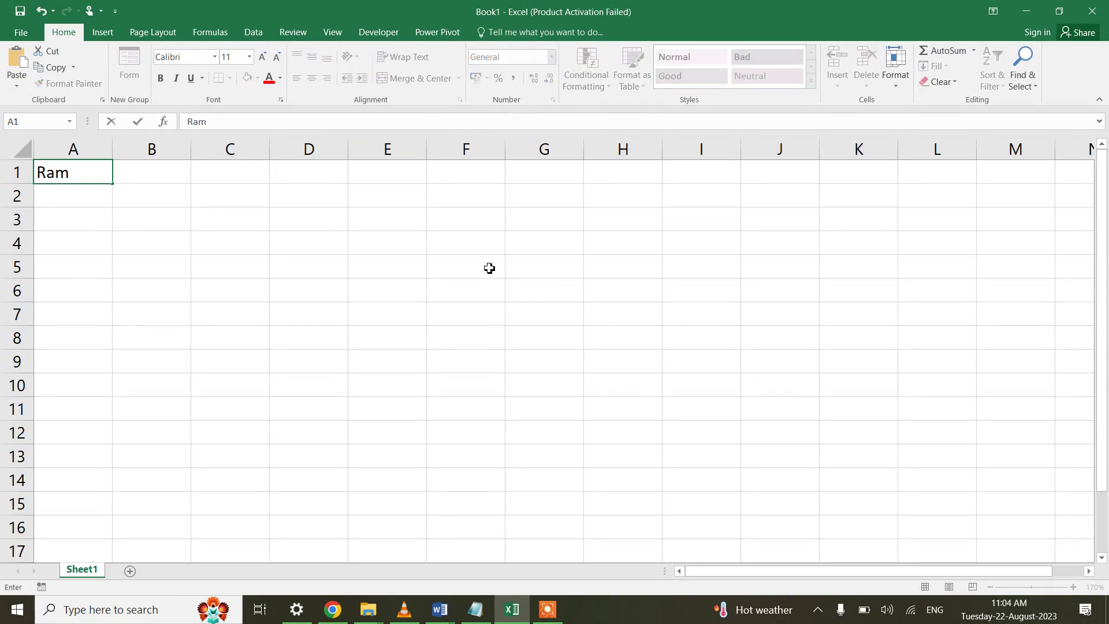
key(Tab)
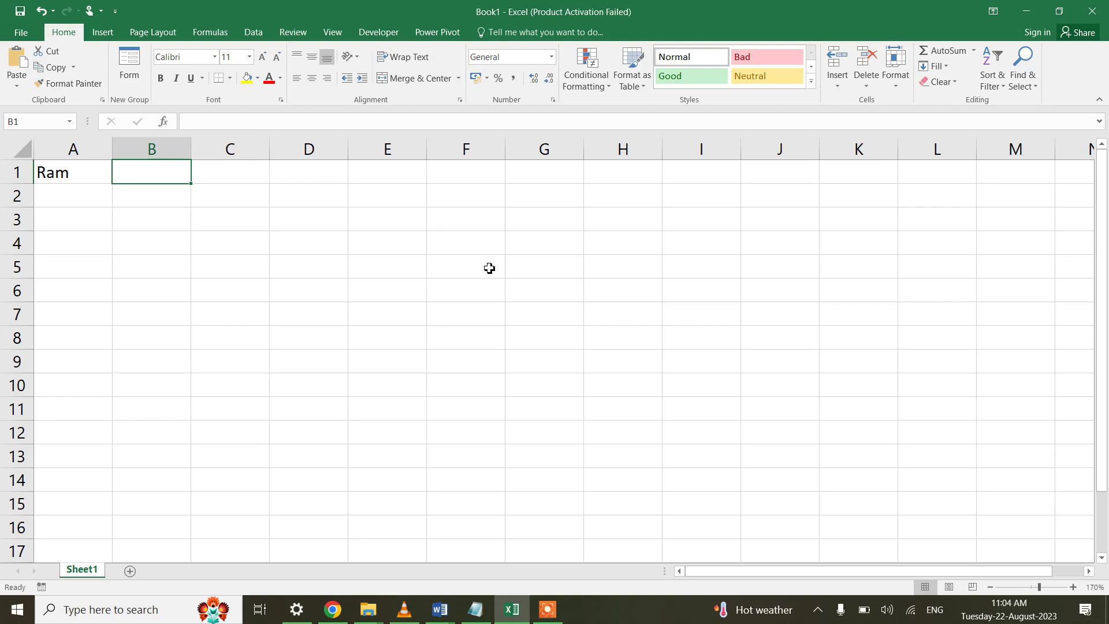
key(alt+Tab)
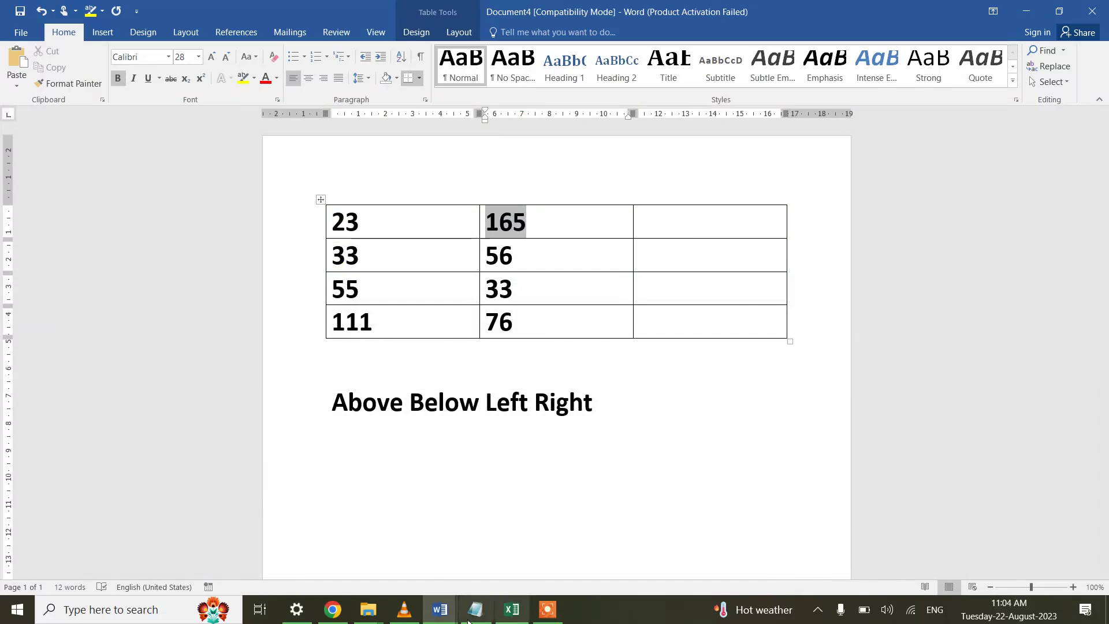
Switch to the Document2 notes on field codes
mouse_move(437, 609)
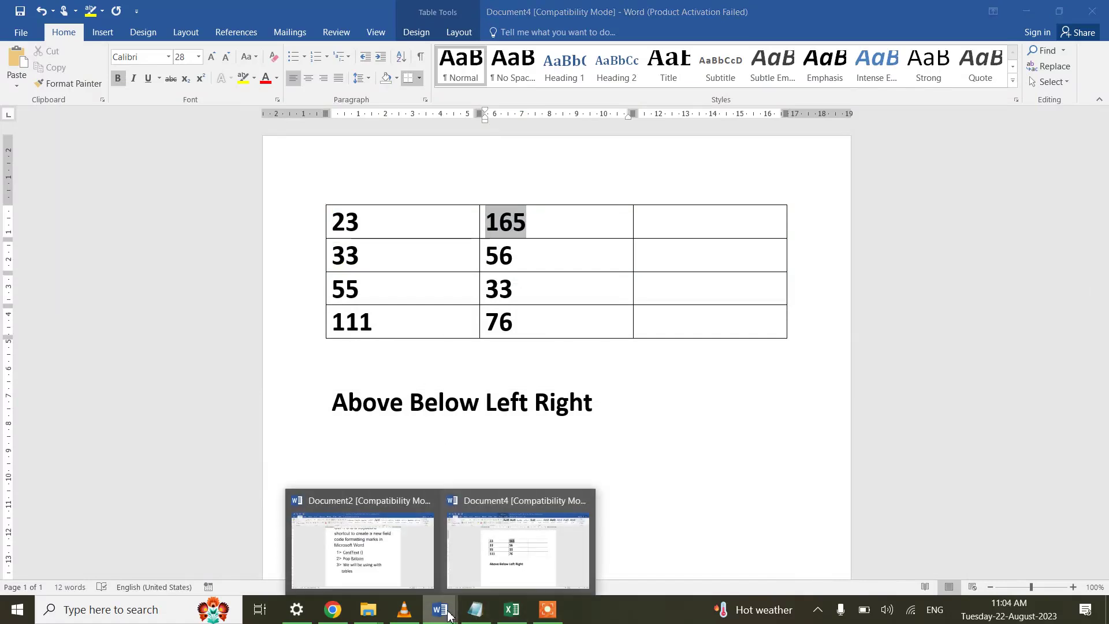
click(514, 542)
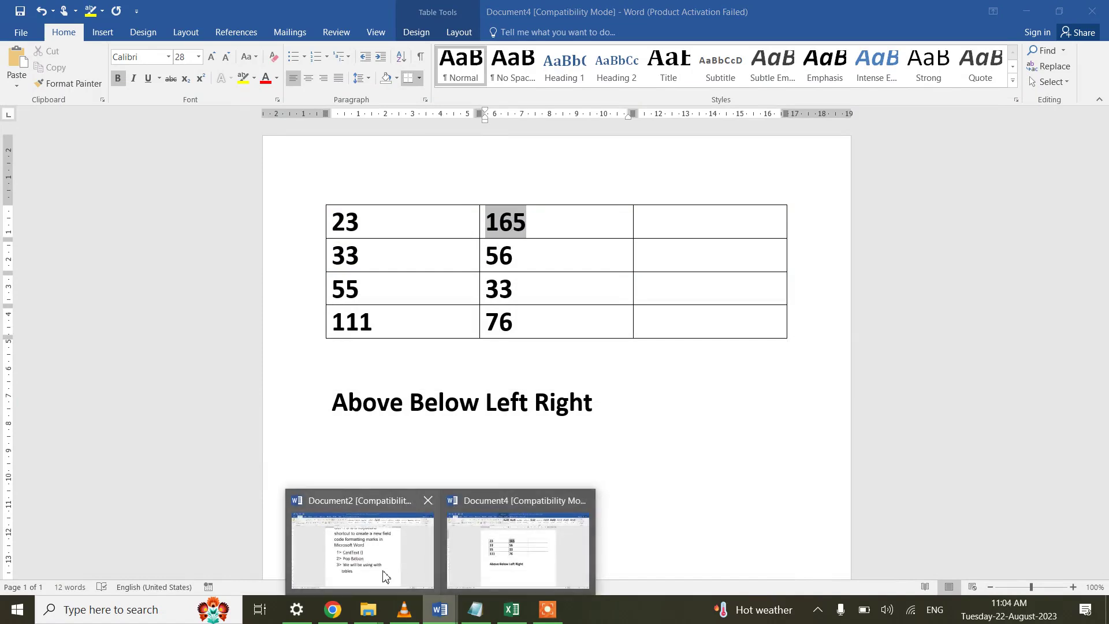
click(385, 576)
Highlight the formatting-marks phrase and the CardText and Pop Baloon list items
scroll(509, 327, up, 2)
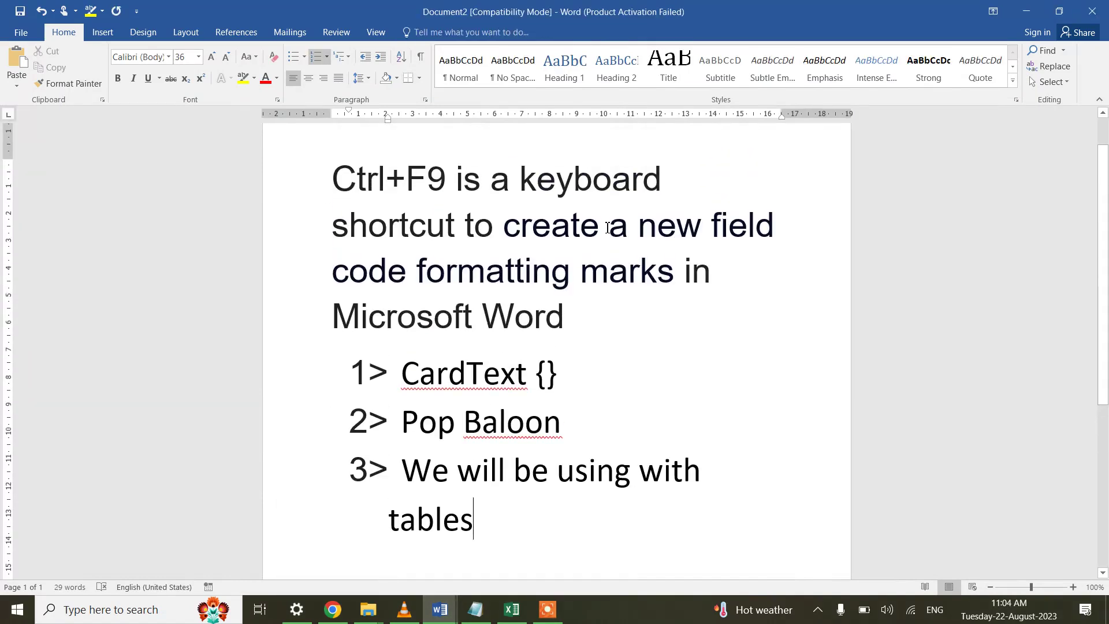
drag(623, 227, 668, 275)
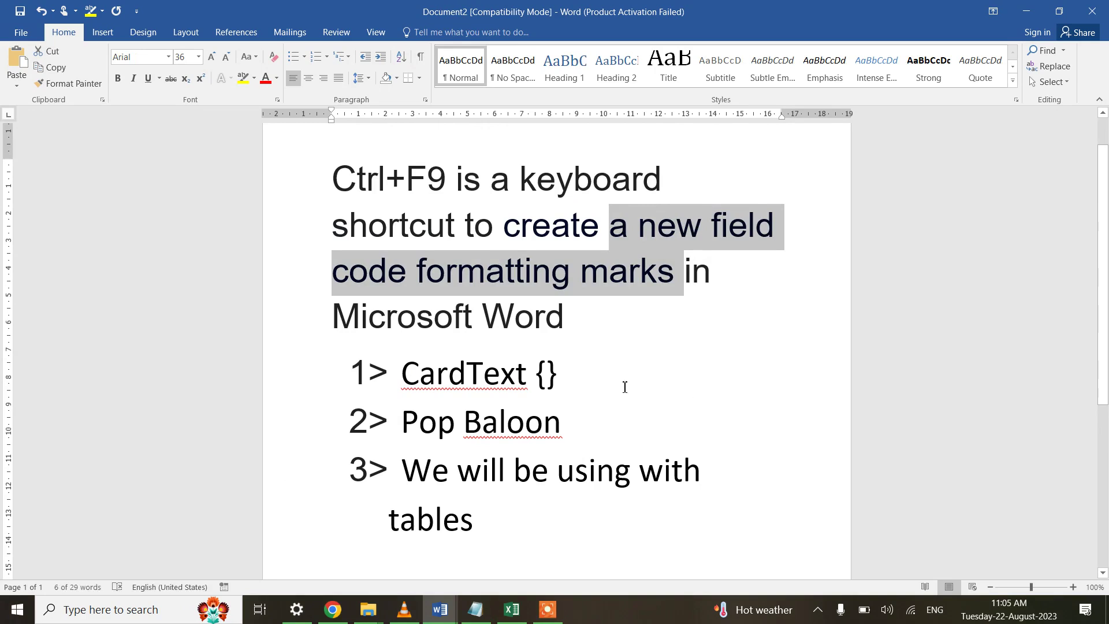
scroll(660, 376, down, 1)
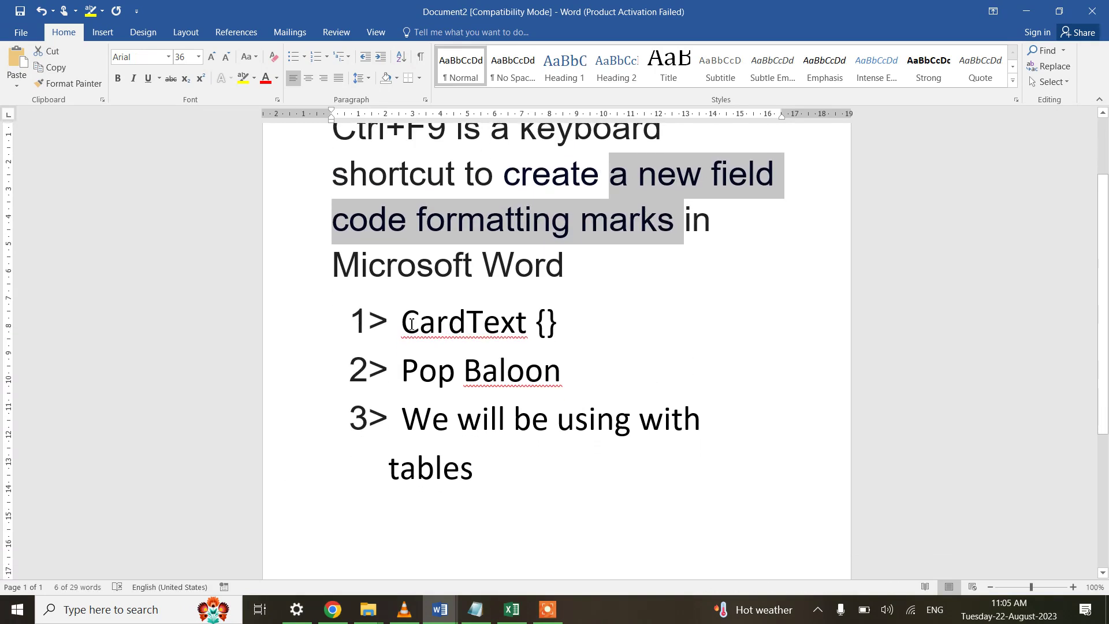
drag(401, 324, 565, 319)
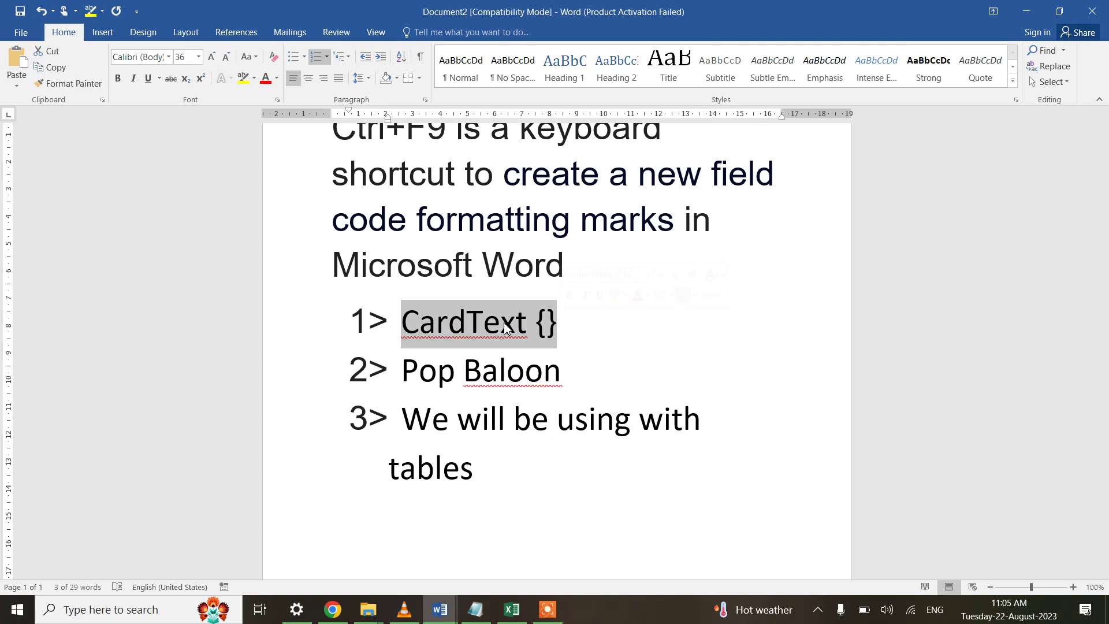
drag(405, 370, 587, 366)
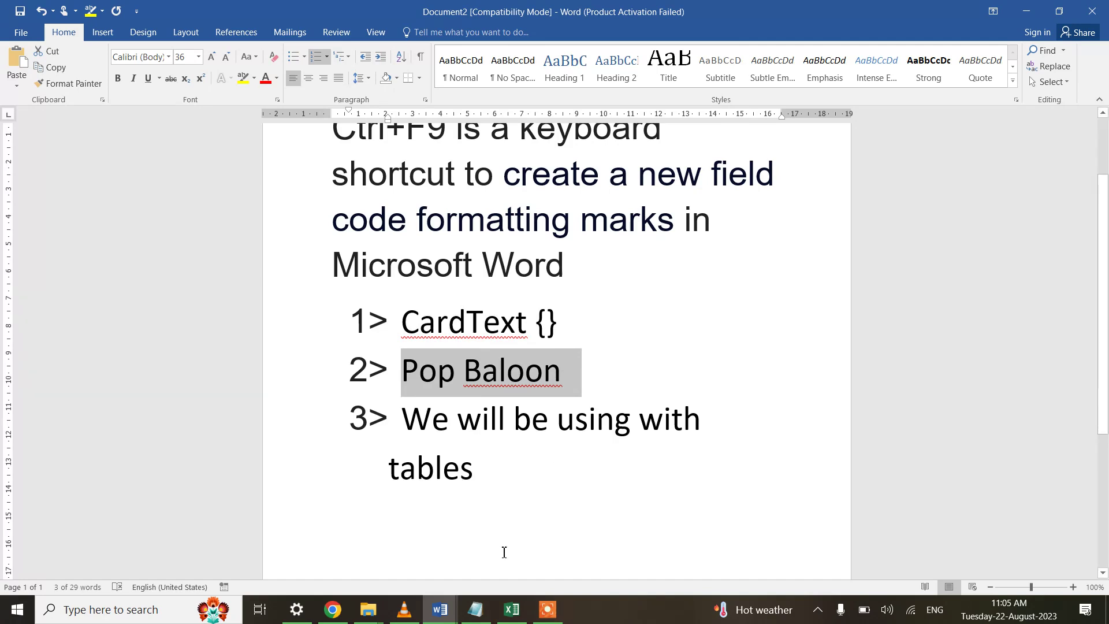
click(471, 617)
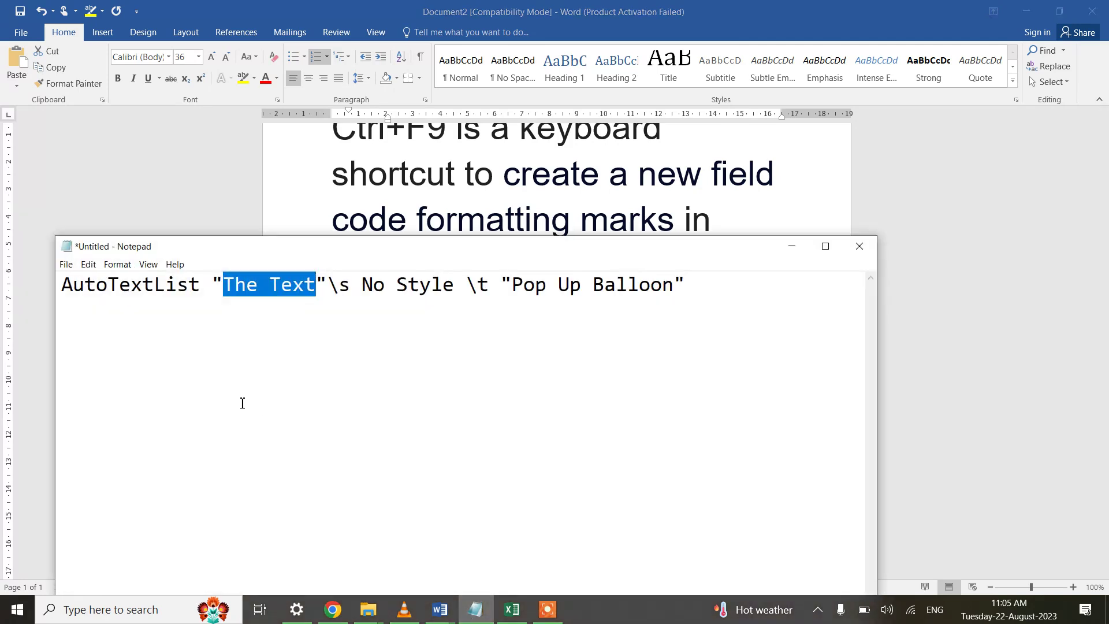
drag(62, 284, 220, 277)
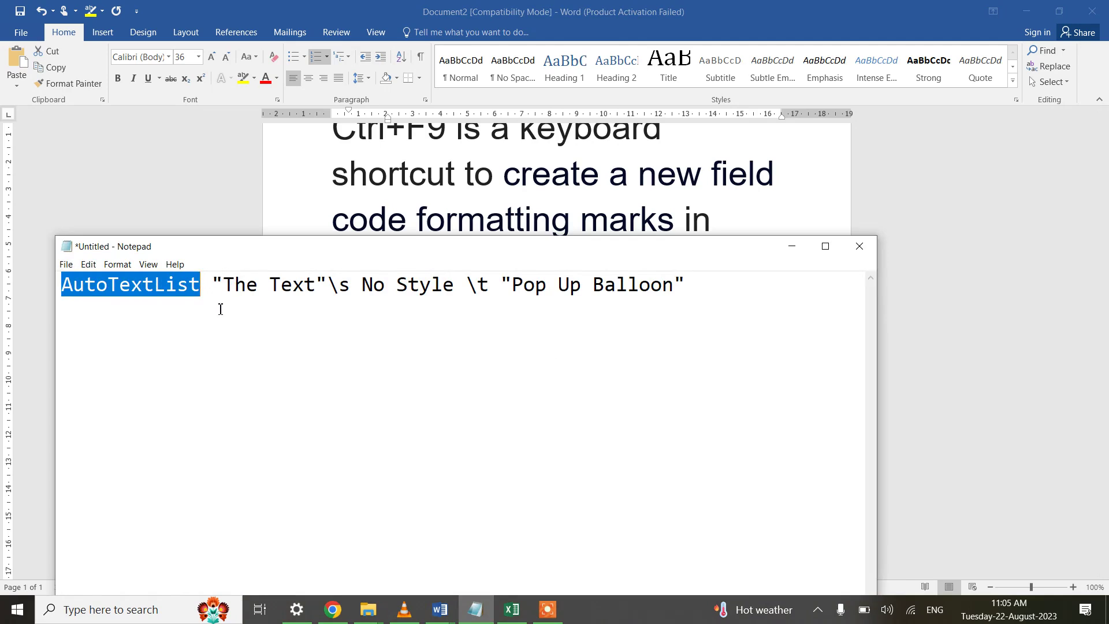
click(792, 246)
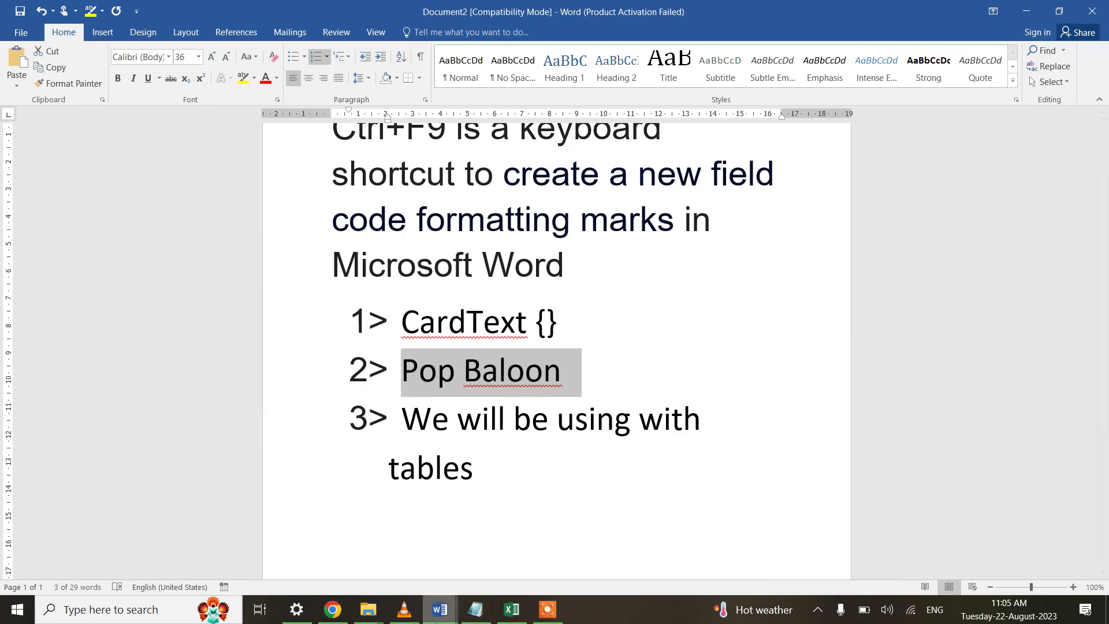
Bring Document4, with the 111 and 165 totals table, back to the front
click(439, 609)
click(501, 562)
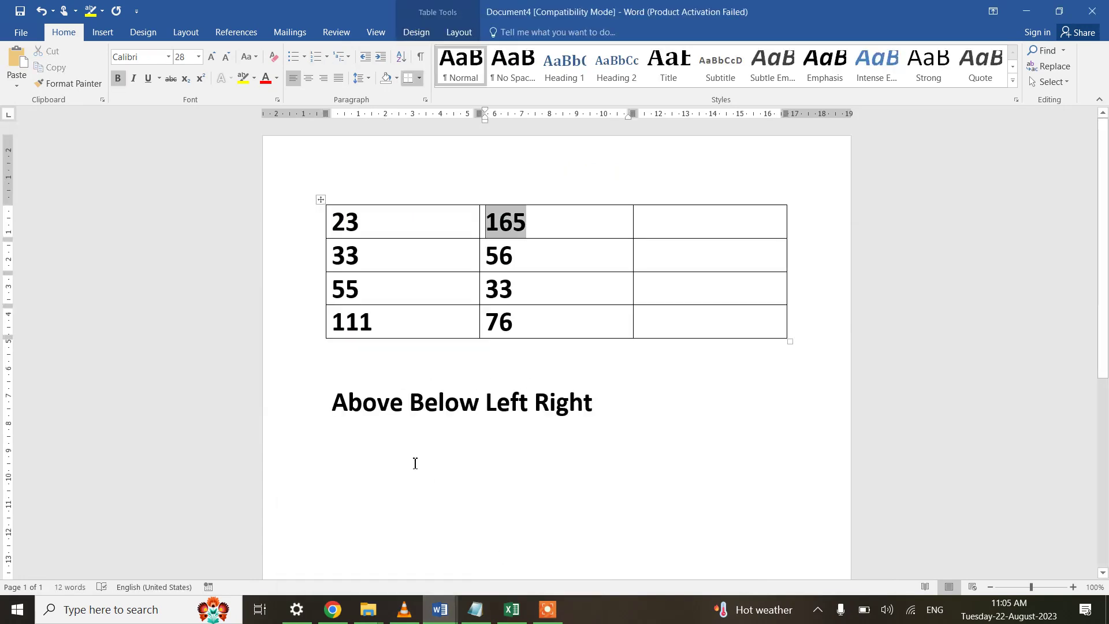